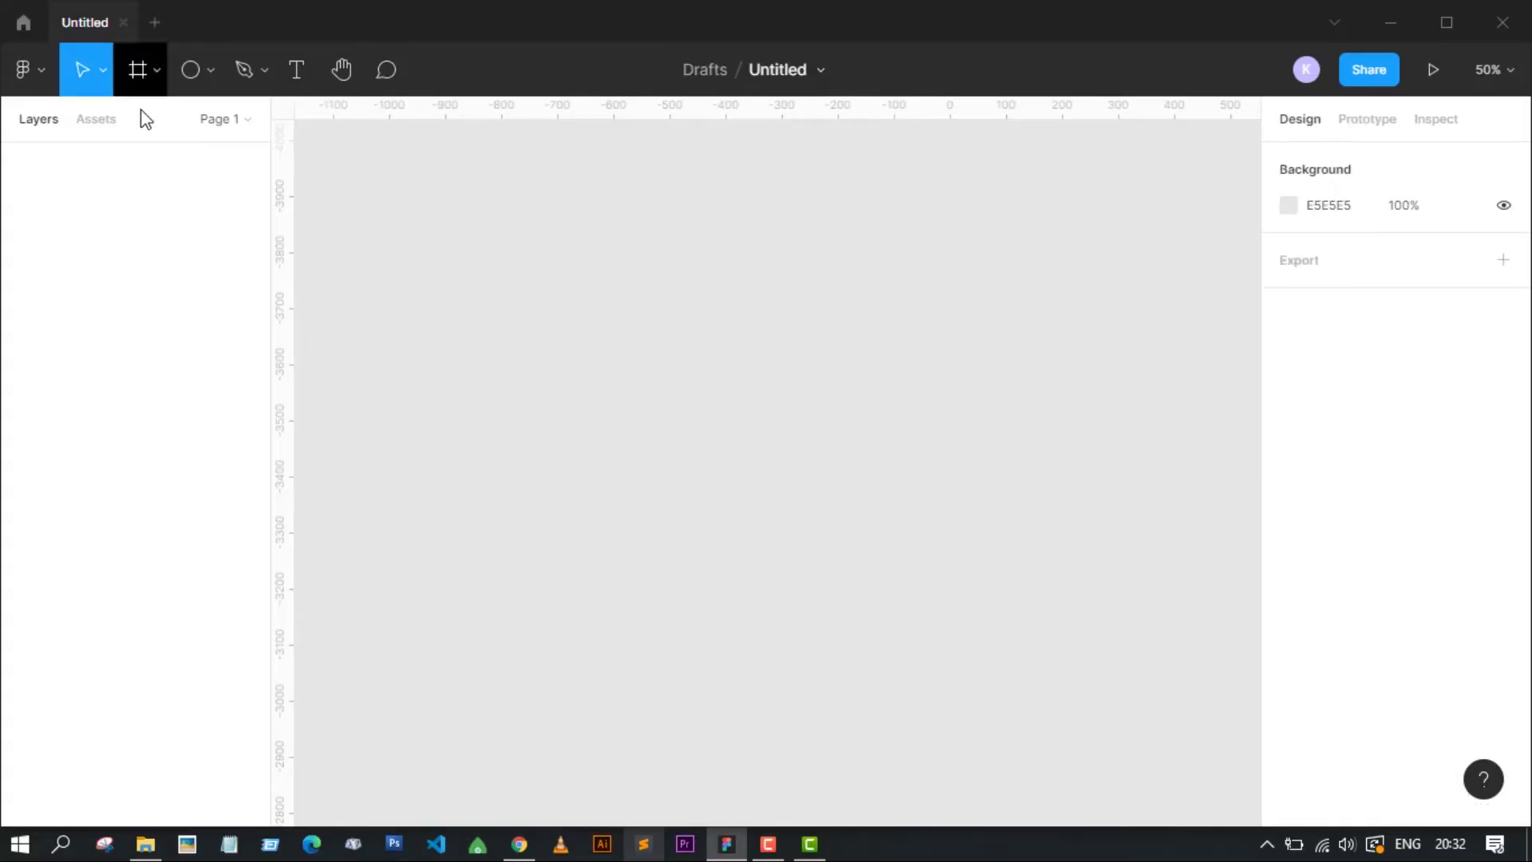
Add an empty iPhone 8 frame from the Frame tool's Phone presets.
{"action": "left_click", "coordinate": [155, 81]}
{"action": "left_click", "coordinate": [150, 116]}
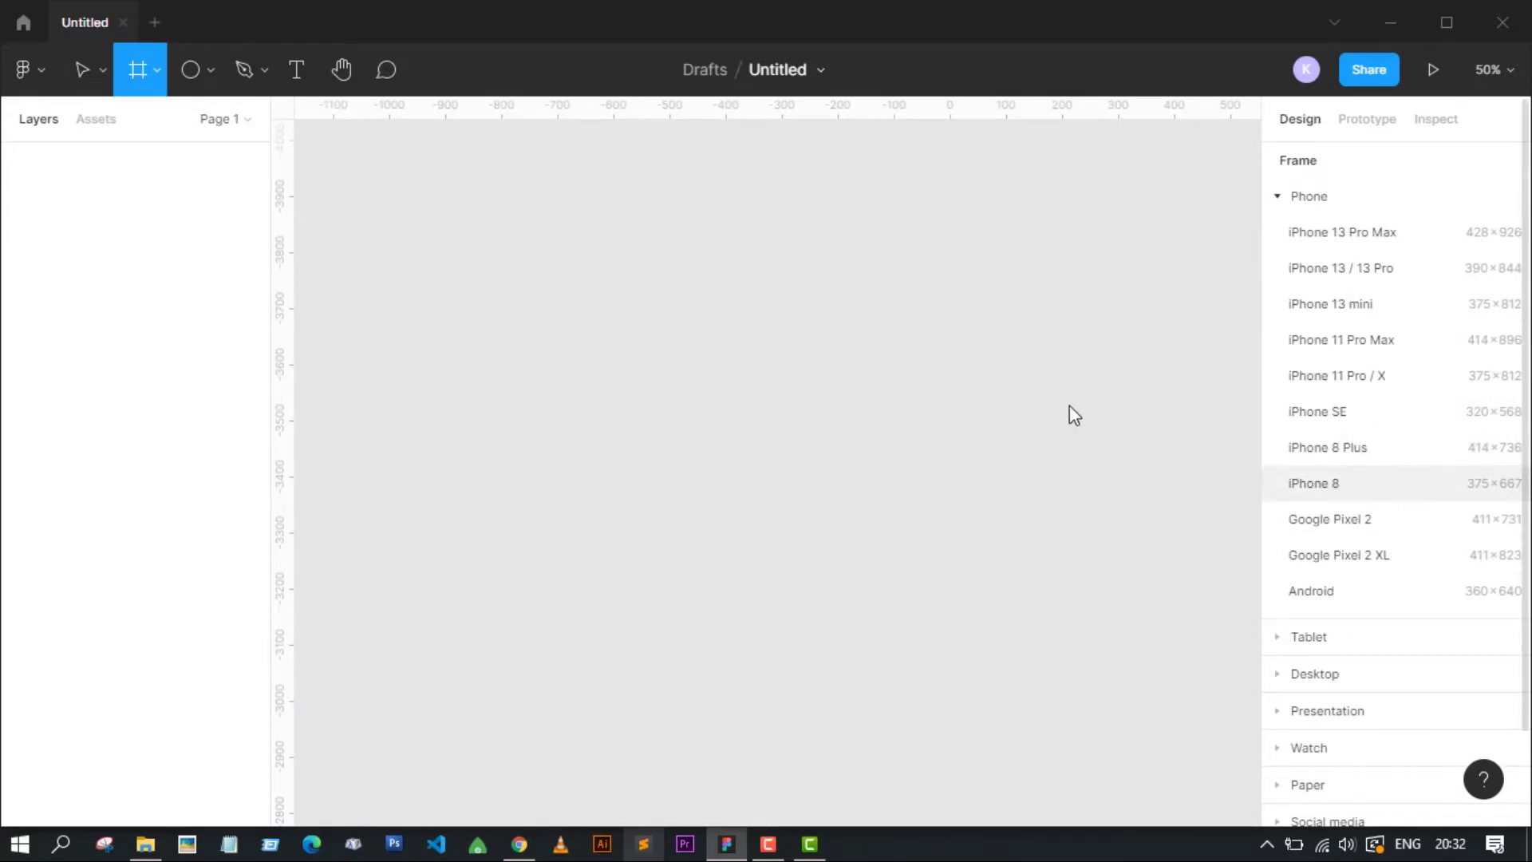
{"action": "left_click", "coordinate": [1049, 298]}
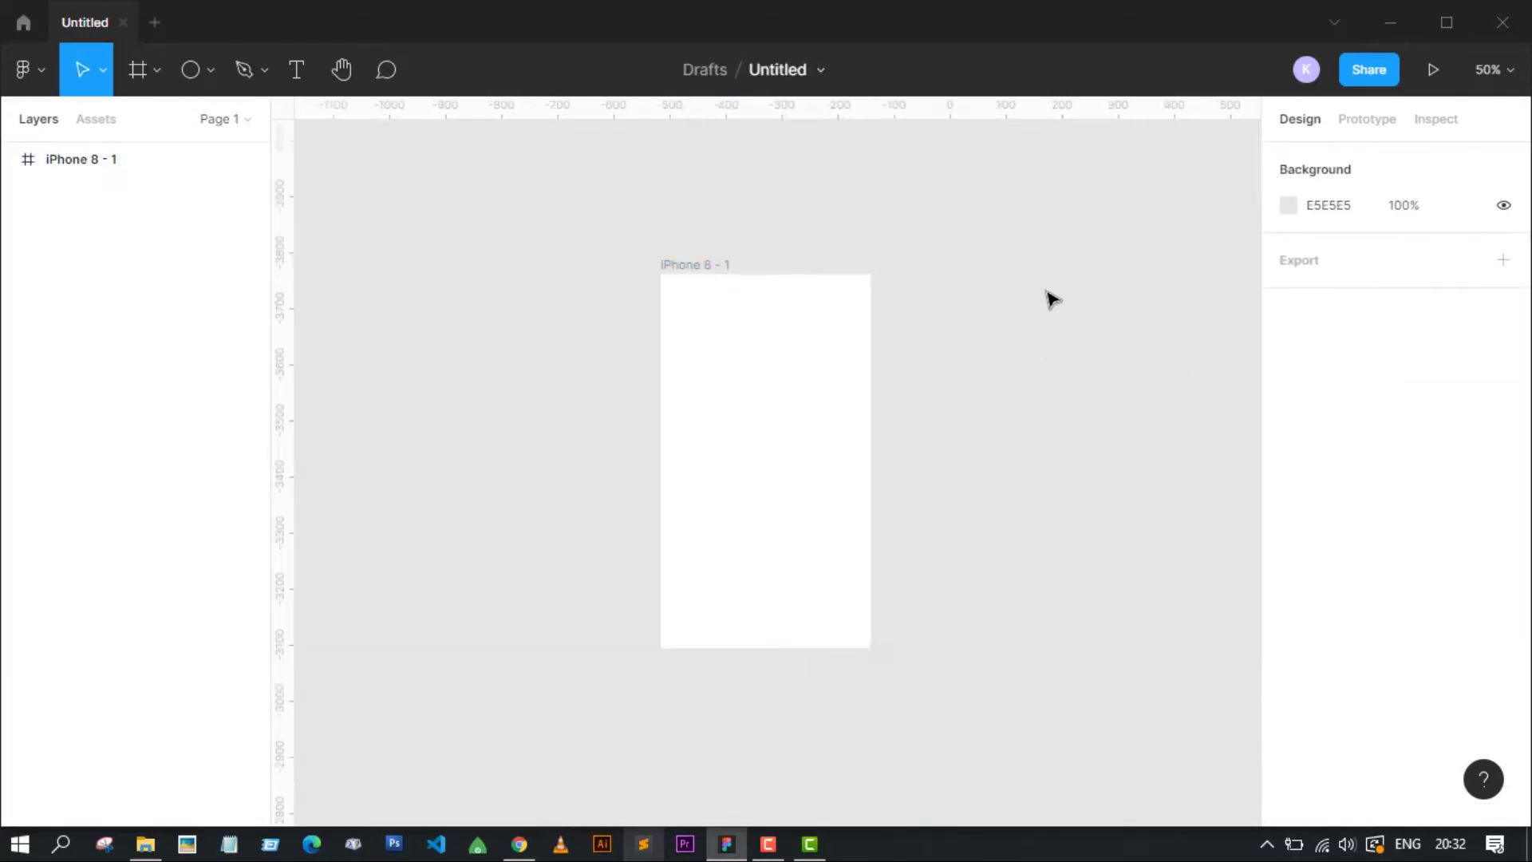
Draw a 128×128 circle inside the iPhone 8 frame with the Ellipse tool.
{"action": "left_click", "coordinate": [202, 64]}
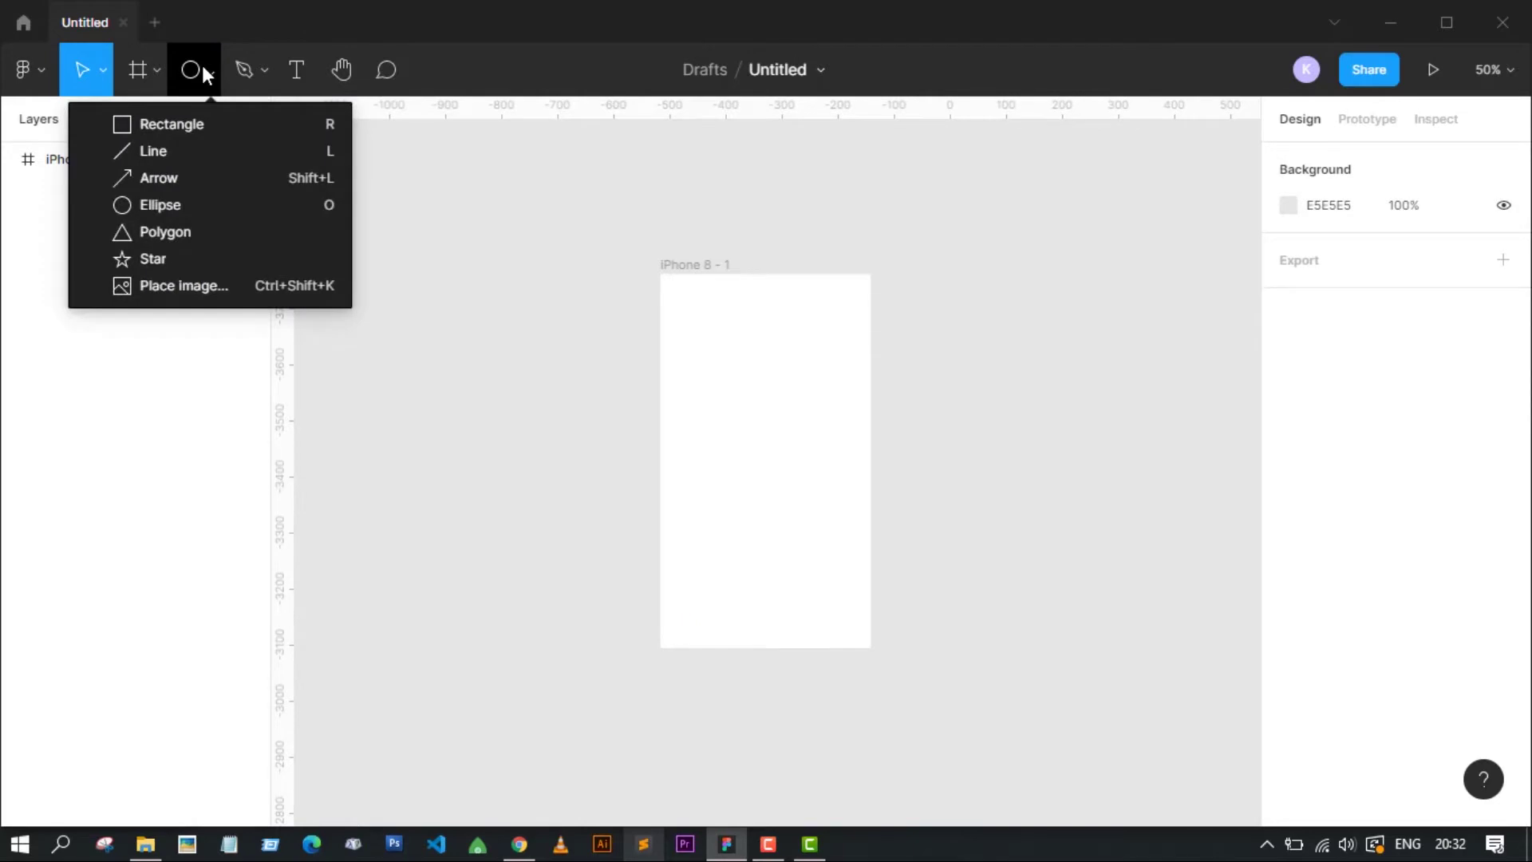
{"action": "left_click", "coordinate": [170, 205]}
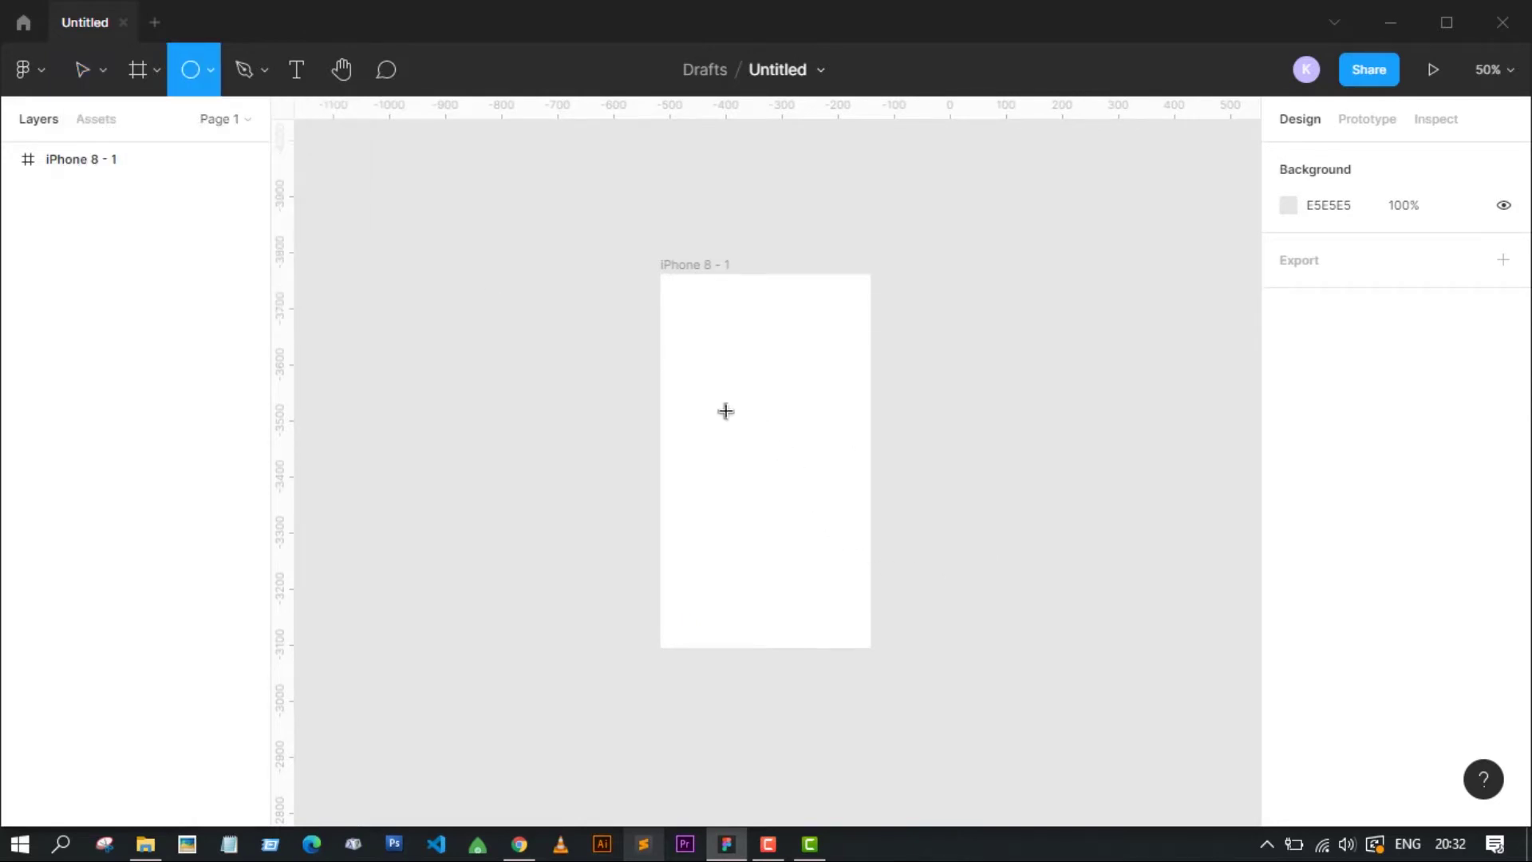
{"action": "left_click_drag", "start_coordinate": [724, 409], "coordinate": [798, 483]}
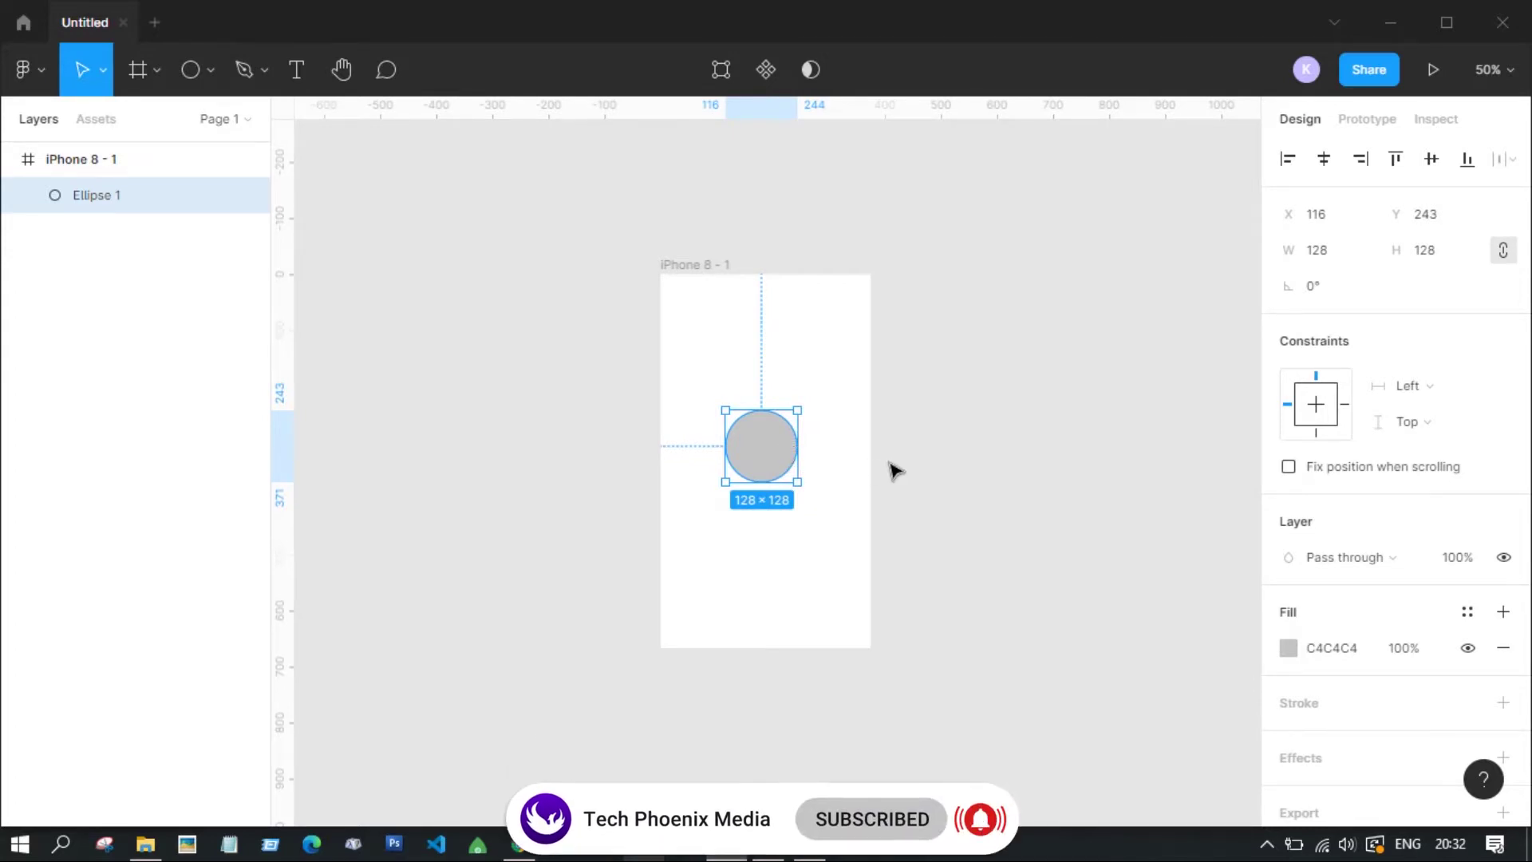
Reshape the circle into a 75% sweep arc and hollow it into a thick ring.
{"action": "key", "text": "ctrl+plus"}
{"action": "key", "text": "ctrl+plus"}
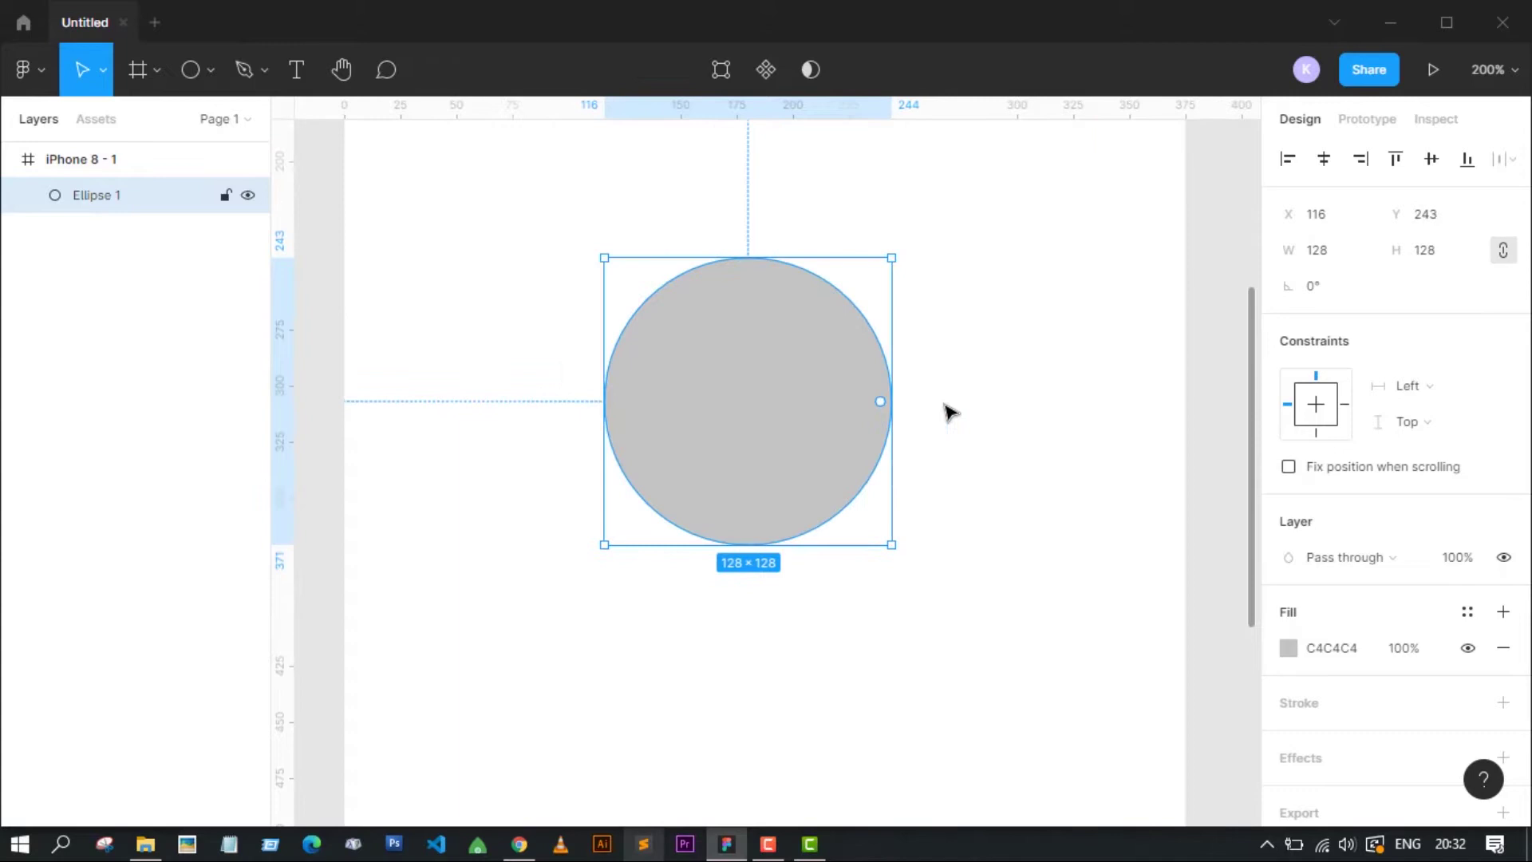
{"action": "mouse_move", "coordinate": [878, 406]}
{"action": "left_mouse_down"}
{"action": "mouse_move", "coordinate": [735, 303]}
{"action": "mouse_move", "coordinate": [751, 280]}
{"action": "left_mouse_up"}
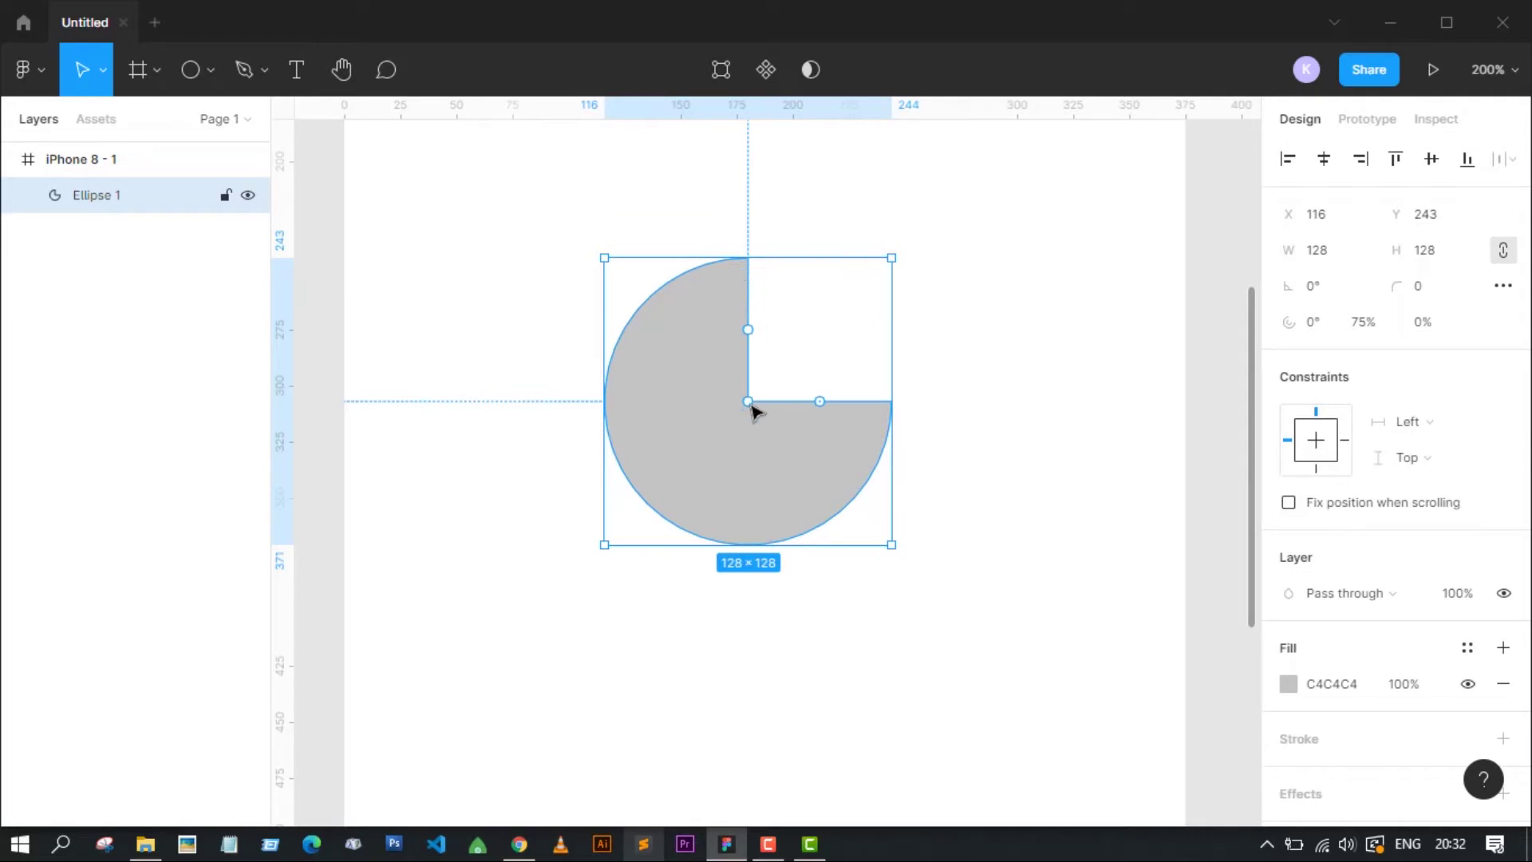
{"action": "mouse_move", "coordinate": [749, 407]}
{"action": "left_mouse_down"}
{"action": "mouse_move", "coordinate": [670, 477]}
{"action": "mouse_move", "coordinate": [689, 514]}
{"action": "left_mouse_up"}
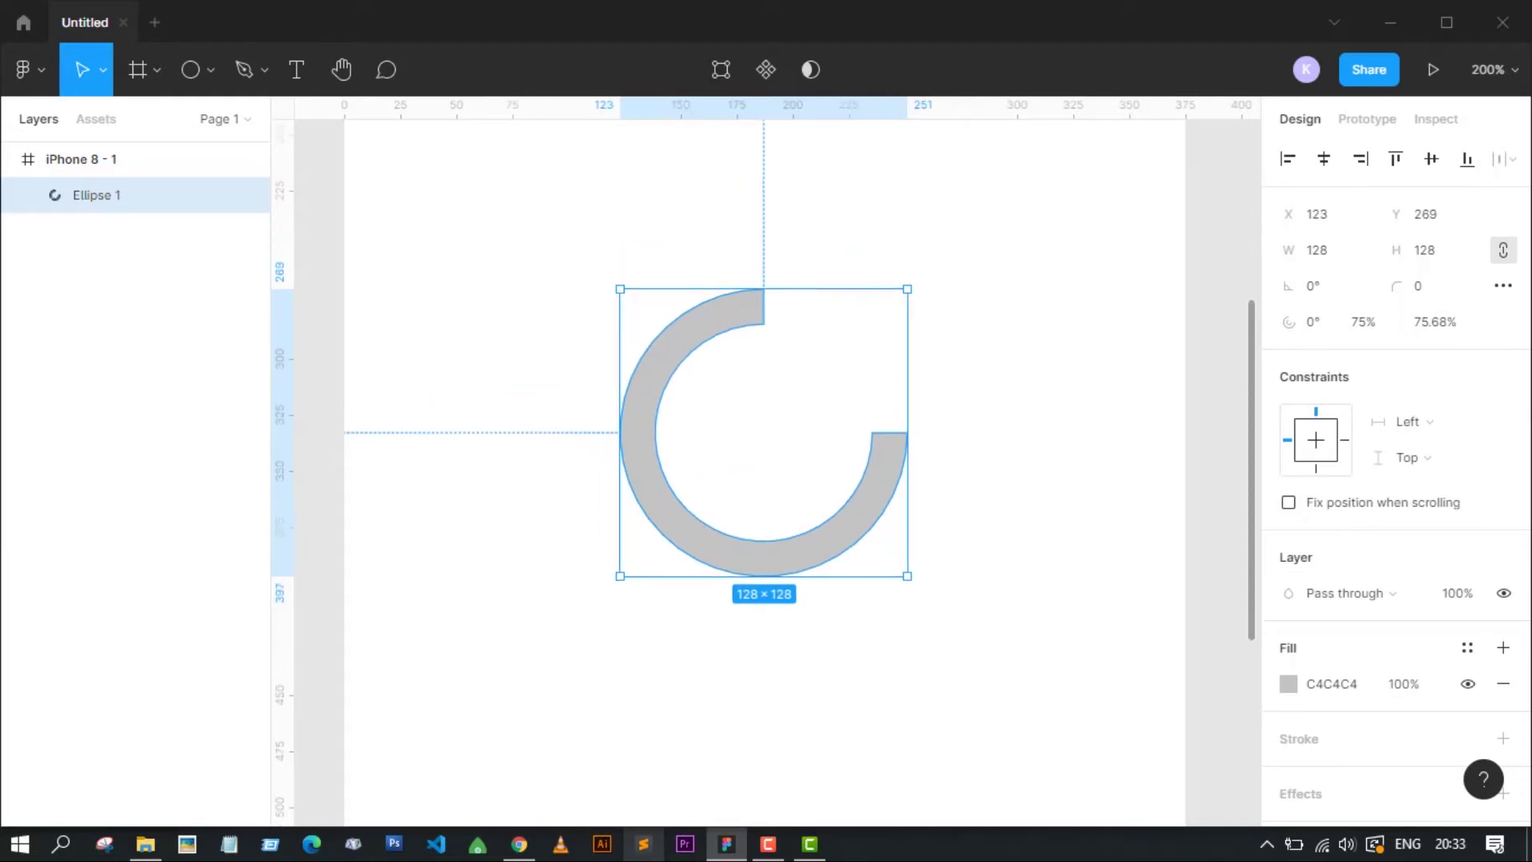
Change the ring's fill to deep indigo #3925B4.
{"action": "left_click", "coordinate": [1288, 685]}
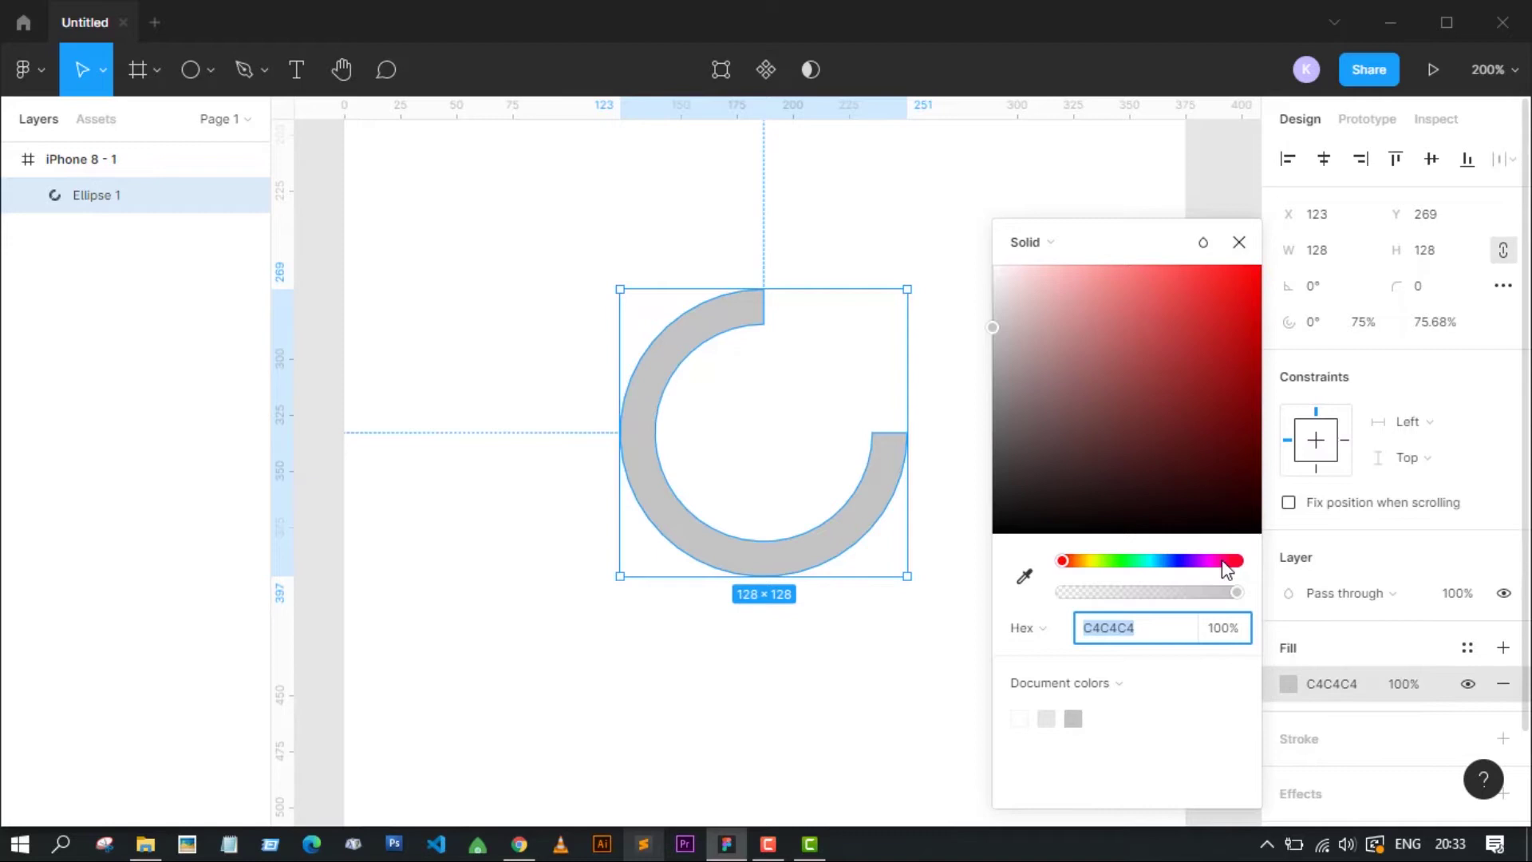
{"action": "left_click", "coordinate": [1183, 561]}
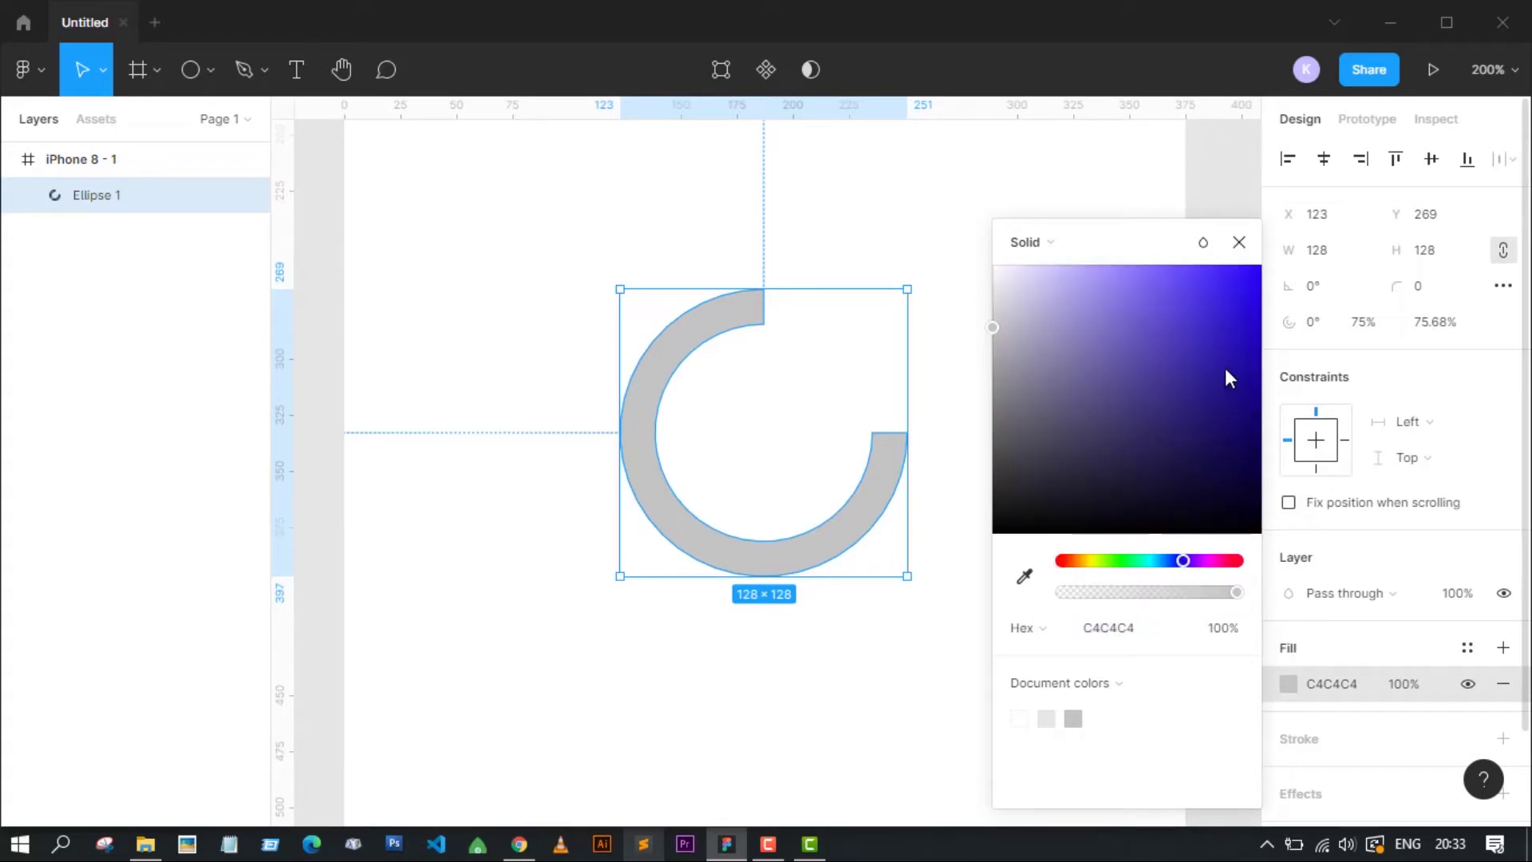
{"action": "mouse_move", "coordinate": [1225, 368]}
{"action": "left_mouse_down"}
{"action": "mouse_move", "coordinate": [1201, 324]}
{"action": "mouse_move", "coordinate": [1205, 351]}
{"action": "left_mouse_up"}
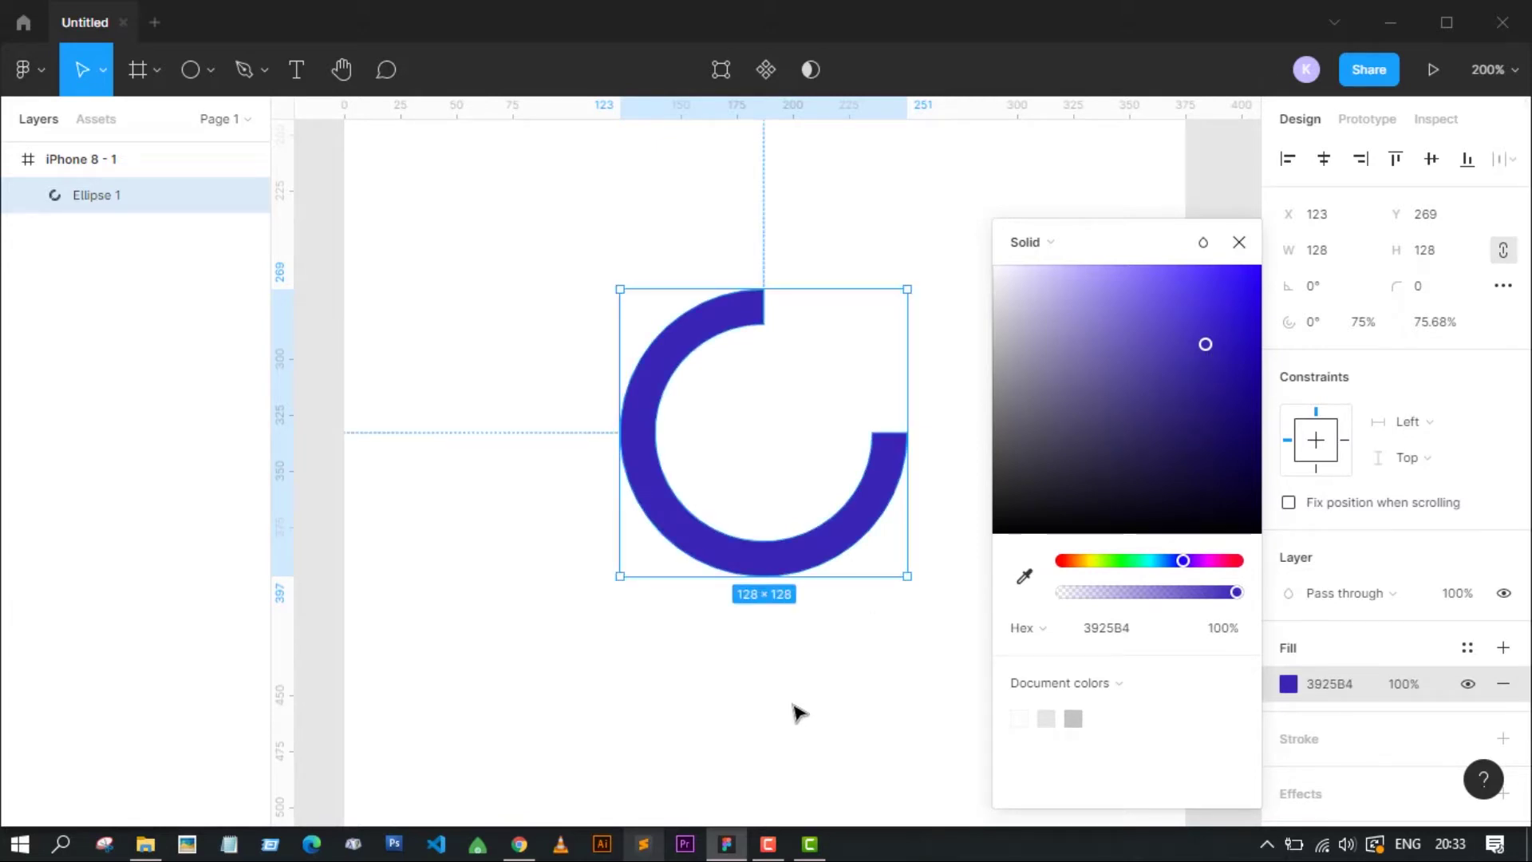
{"action": "left_click", "coordinate": [874, 712]}
Alt-drag three copies of iPhone 8 - 1 to its right, making a row of four frames.
{"action": "key", "text": "minus"}
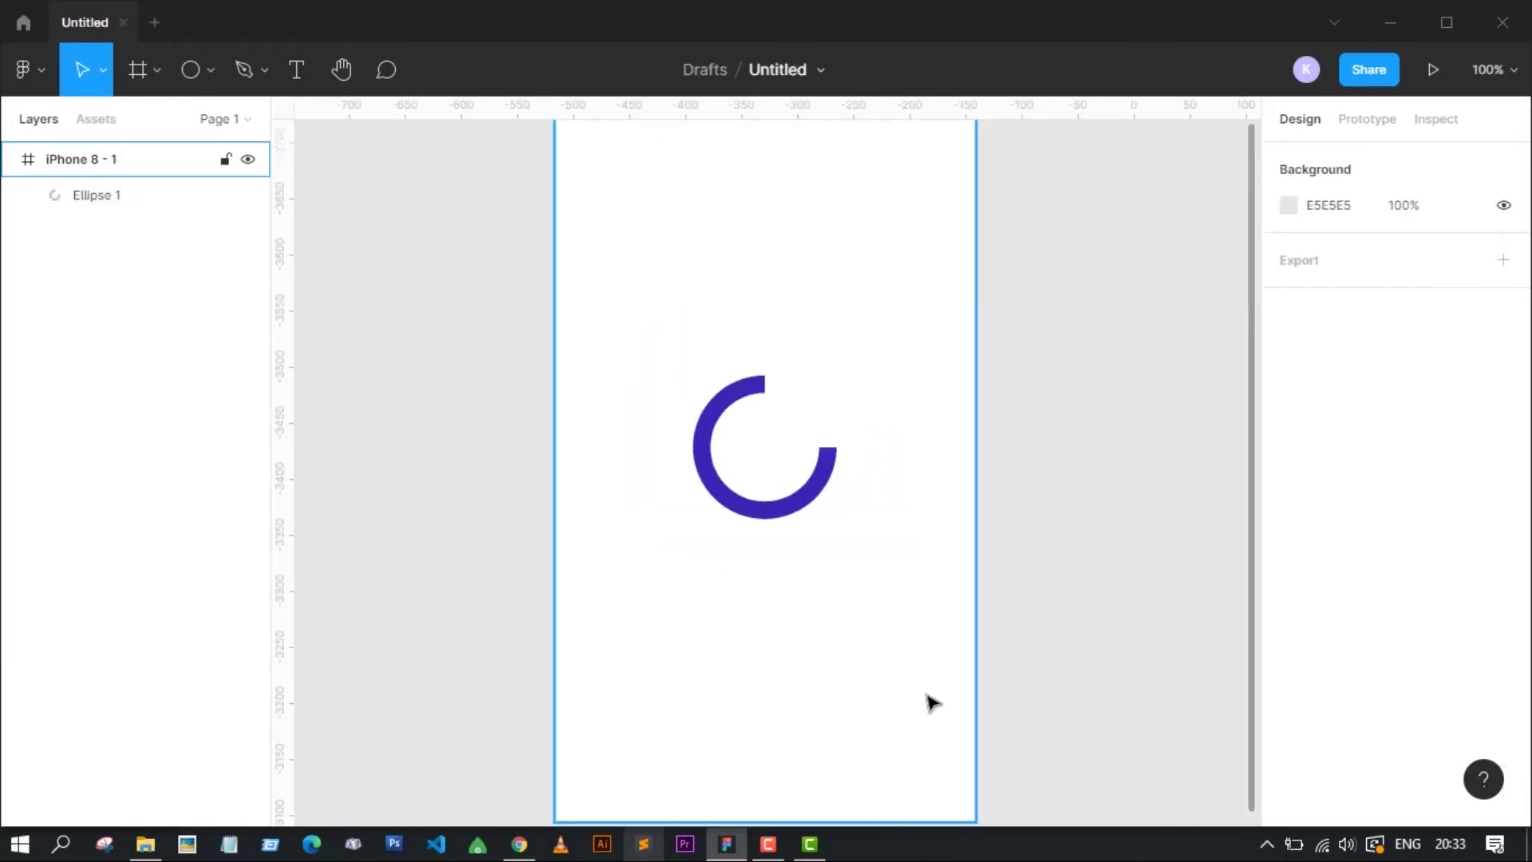
{"action": "key", "text": "minus"}
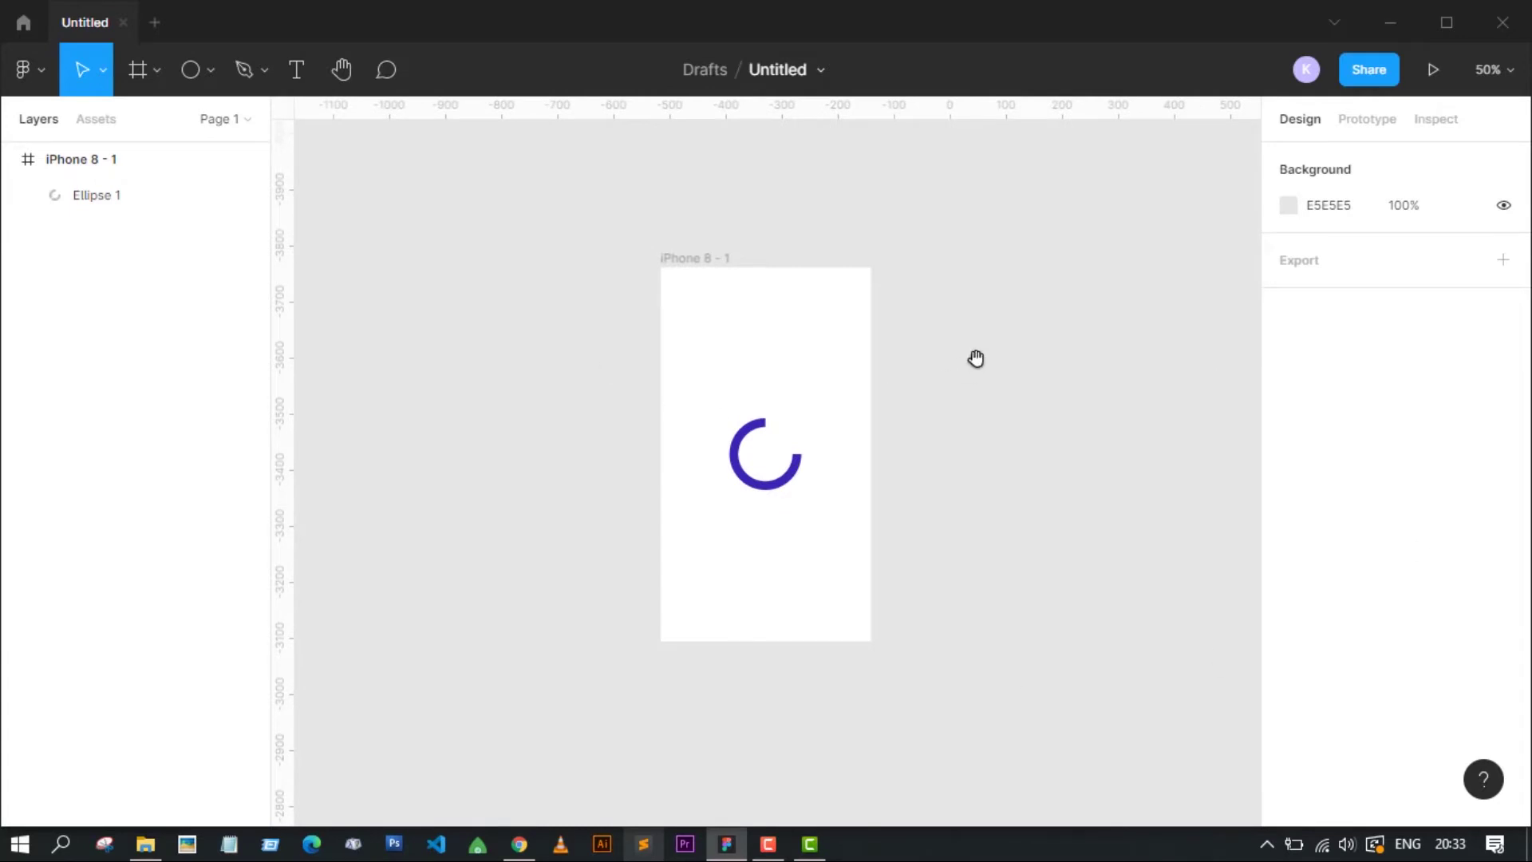
{"action": "left_click_drag", "start_coordinate": [977, 359], "coordinate": [821, 342]}
{"action": "mouse_move", "coordinate": [883, 401]}
{"action": "left_mouse_down"}
{"action": "mouse_move", "coordinate": [770, 342]}
{"action": "mouse_move", "coordinate": [726, 349]}
{"action": "left_mouse_up"}
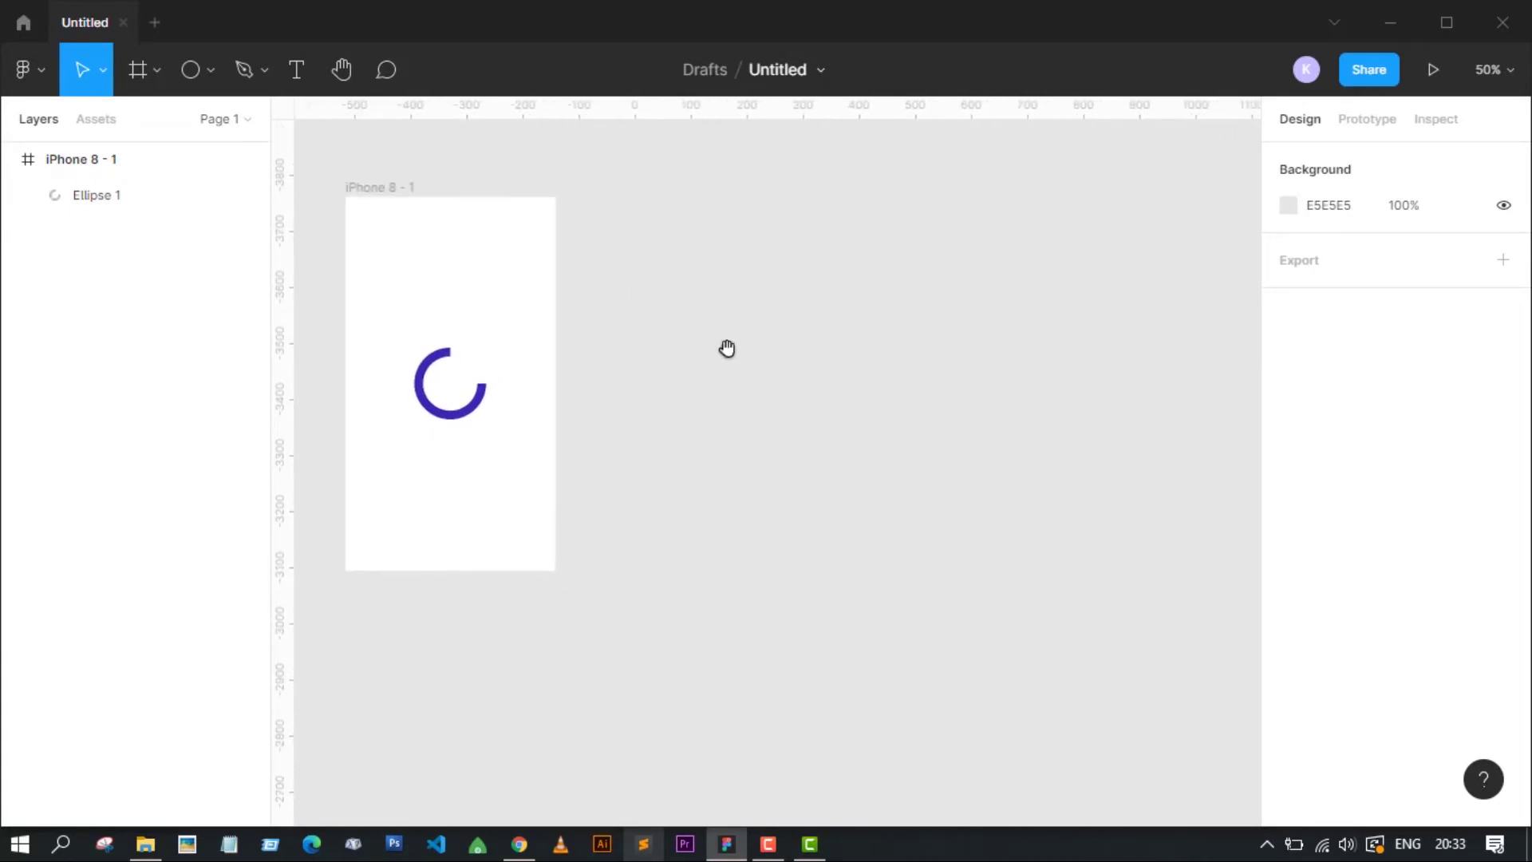
{"action": "left_click", "coordinate": [369, 198]}
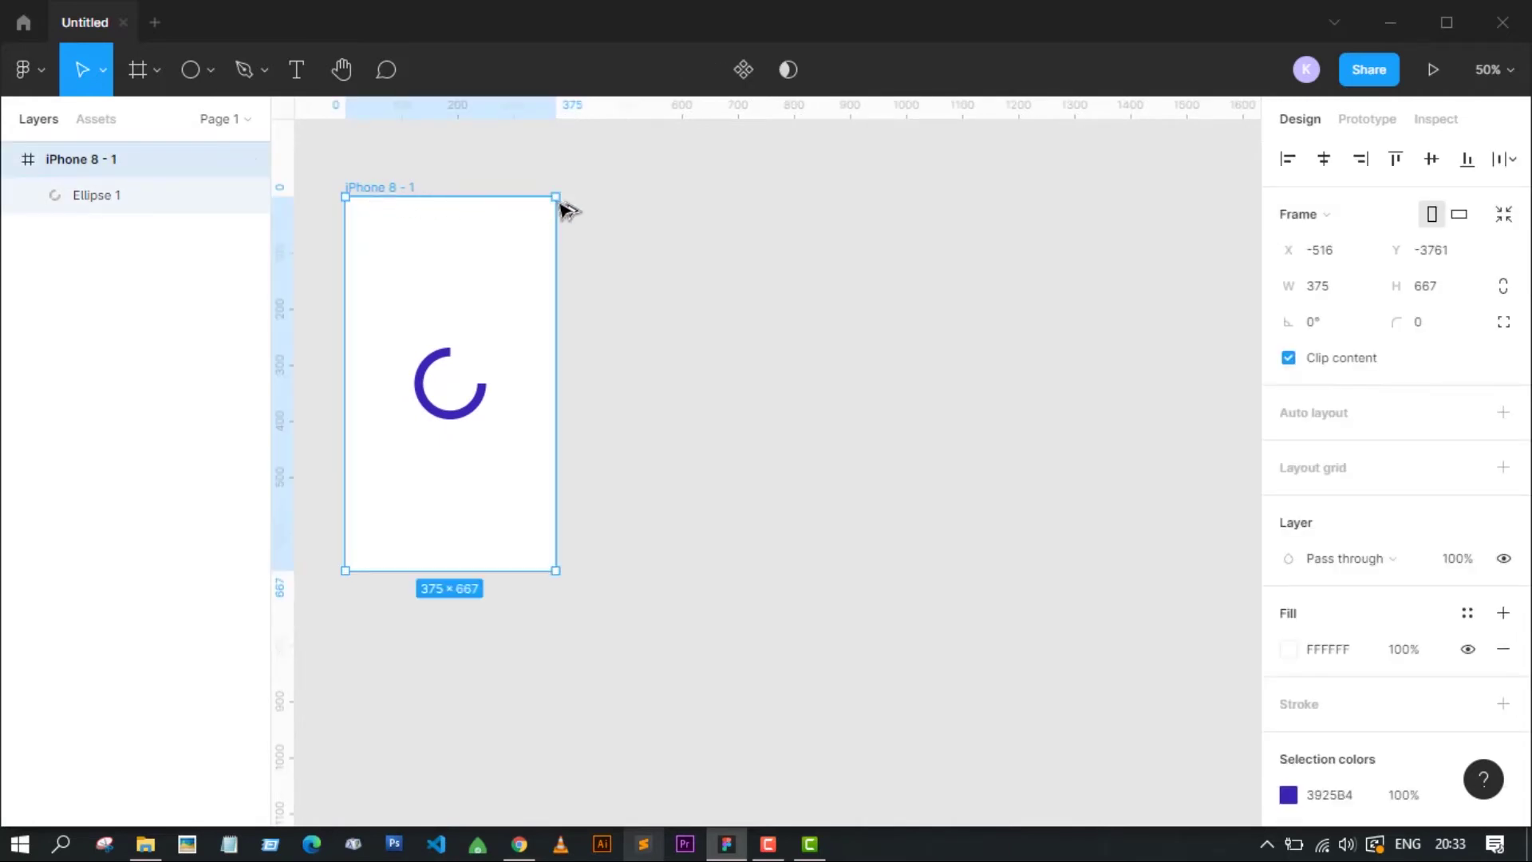
{"action": "mouse_move", "coordinate": [567, 210]}
{"action": "left_mouse_down"}
{"action": "mouse_move", "coordinate": [606, 205]}
{"action": "mouse_move", "coordinate": [609, 185]}
{"action": "mouse_move", "coordinate": [885, 198]}
{"action": "mouse_move", "coordinate": [846, 196]}
{"action": "left_mouse_up"}
{"action": "mouse_move", "coordinate": [995, 204]}
{"action": "left_mouse_down"}
{"action": "mouse_move", "coordinate": [1090, 206]}
{"action": "mouse_move", "coordinate": [1077, 198]}
{"action": "left_mouse_up"}
Set the rotation of the rings in frames 2, 3 and 4 to -90, -180 and -270.
{"action": "left_click", "coordinate": [677, 417]}
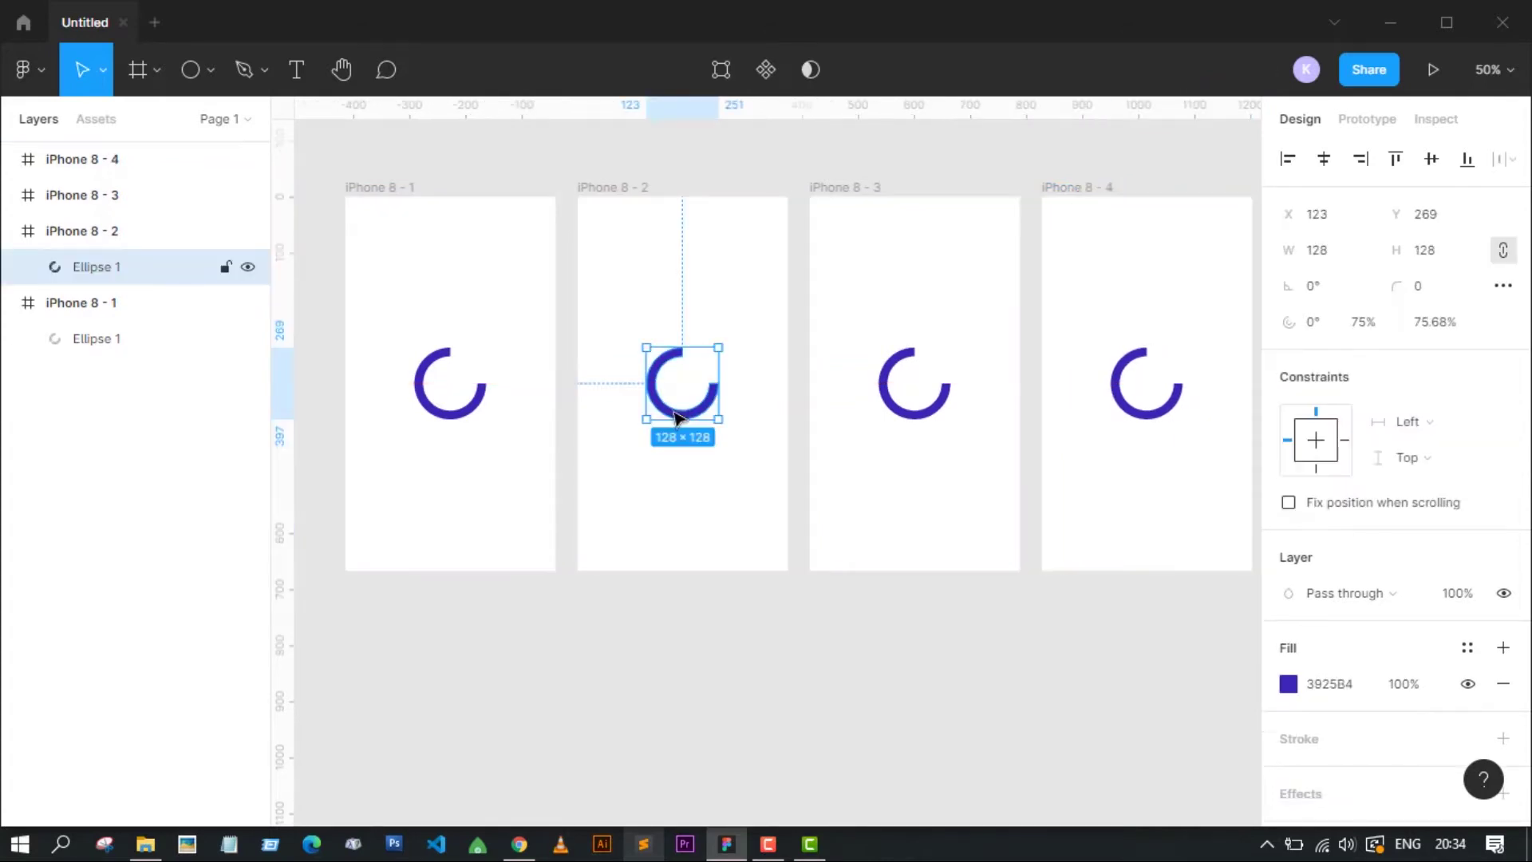
{"action": "left_click", "coordinate": [1312, 291]}
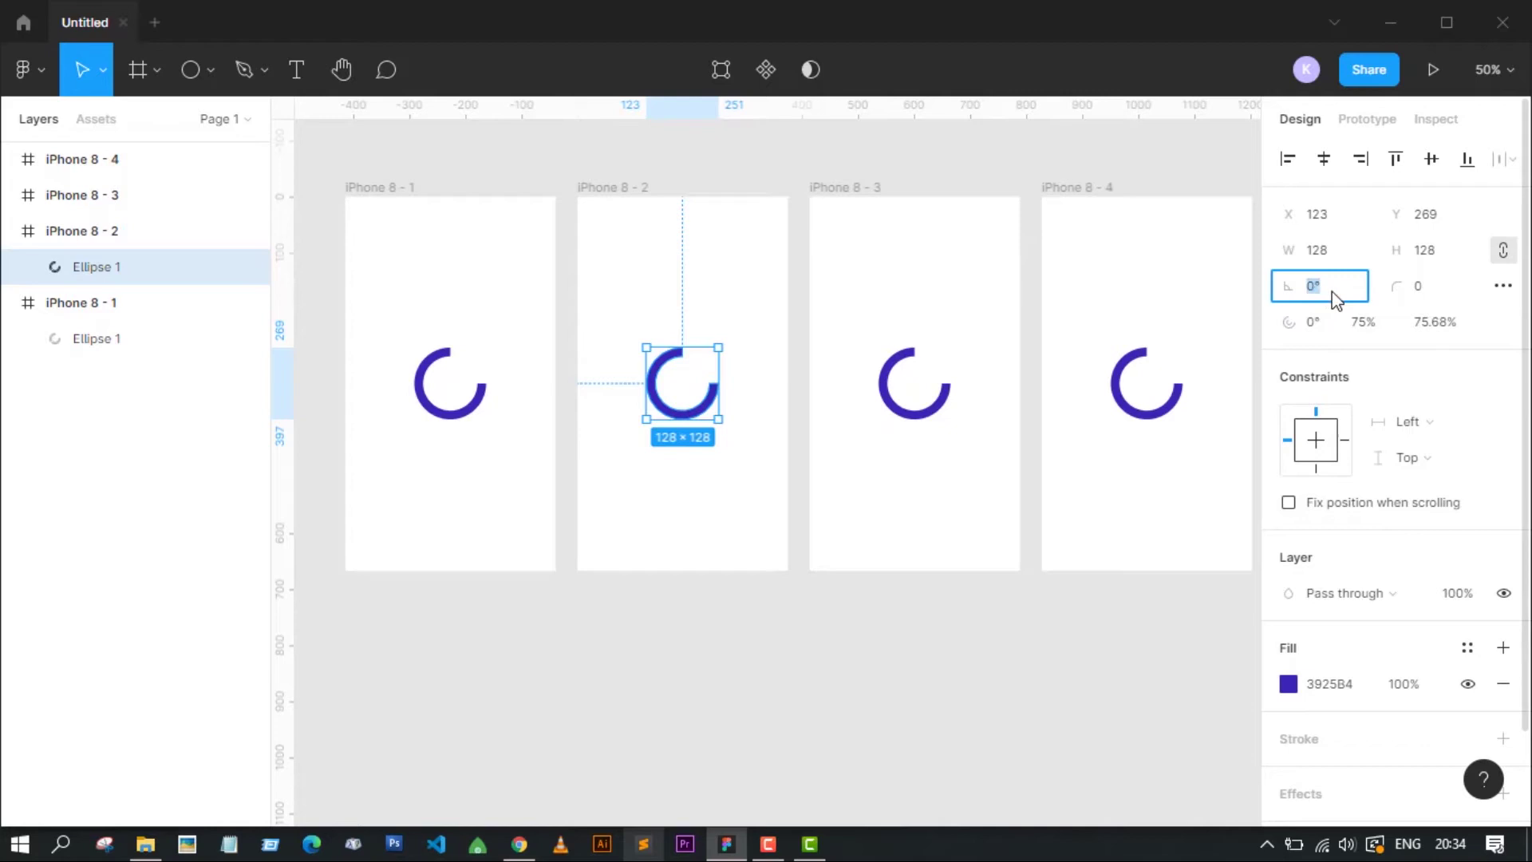
{"action": "type", "text": "-9"}
{"action": "key", "text": "Return"}
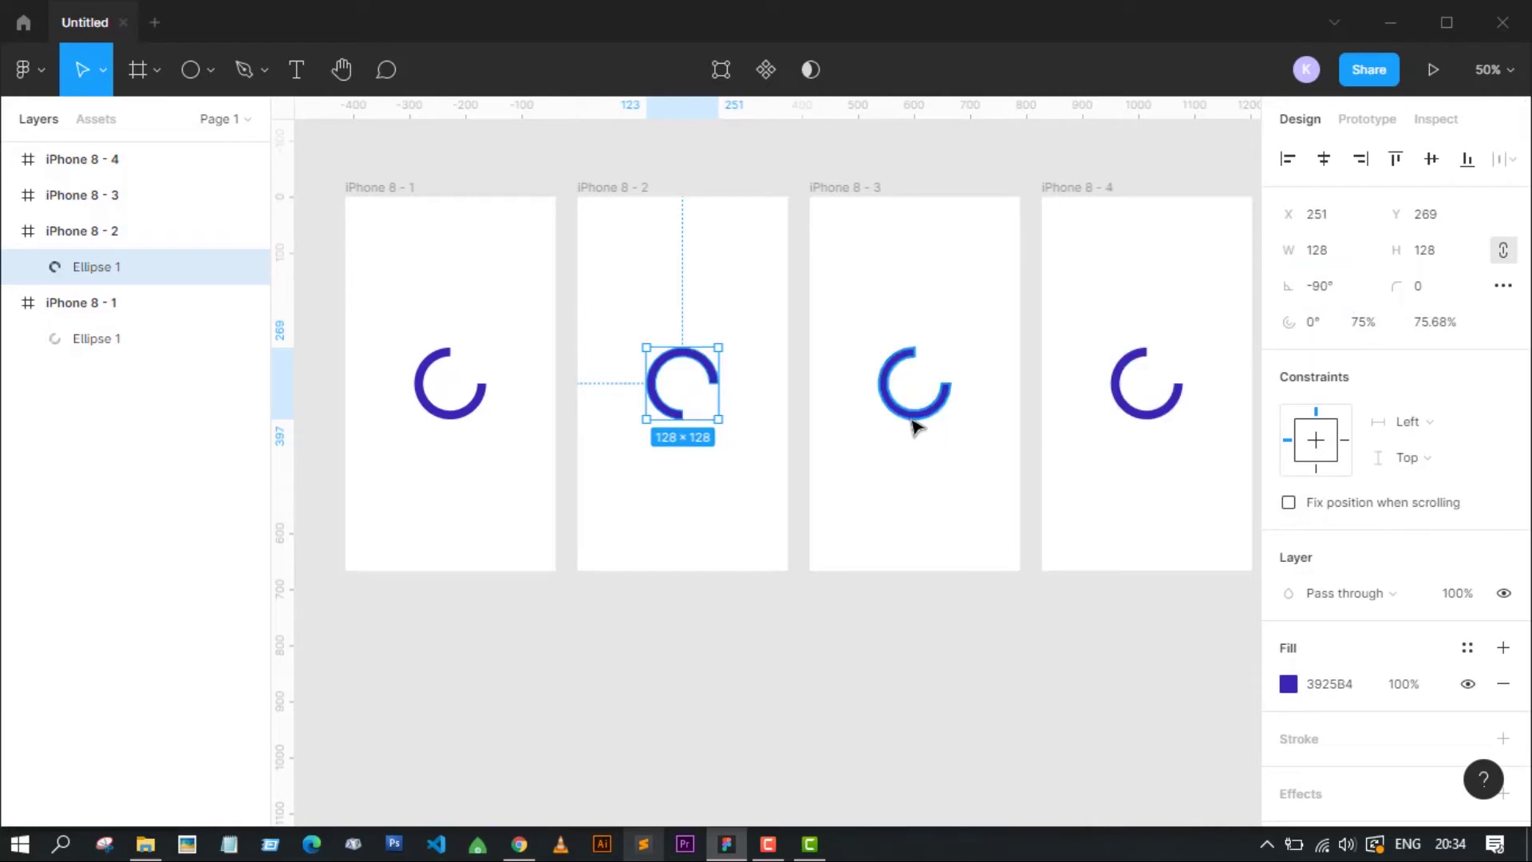
{"action": "left_click", "coordinate": [913, 427]}
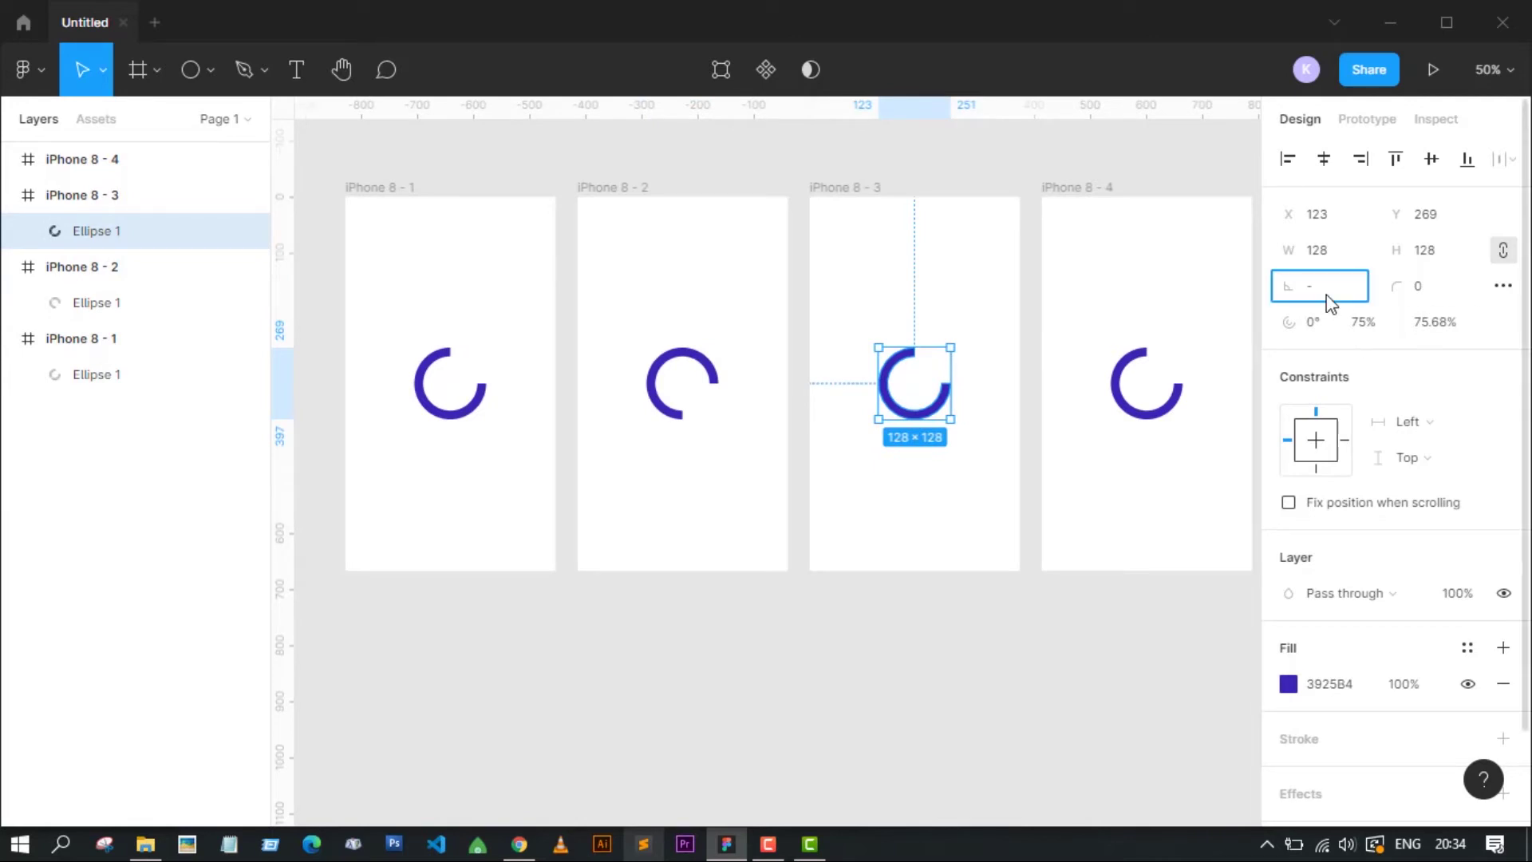
{"action": "type", "text": "180"}
{"action": "key", "text": "Return"}
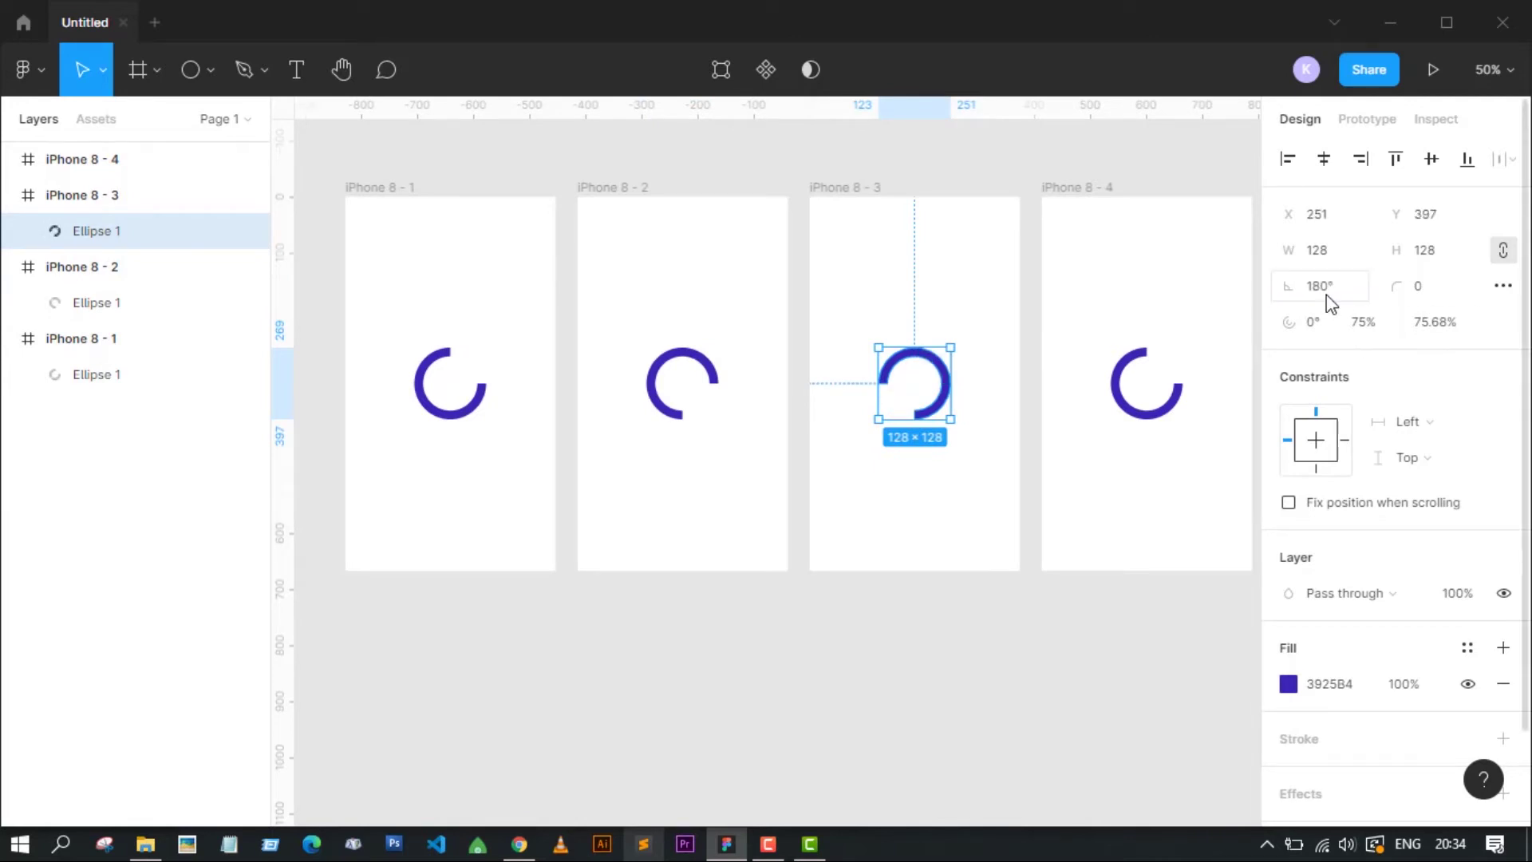
{"action": "left_click", "coordinate": [1155, 425]}
{"action": "type", "text": "-27"}
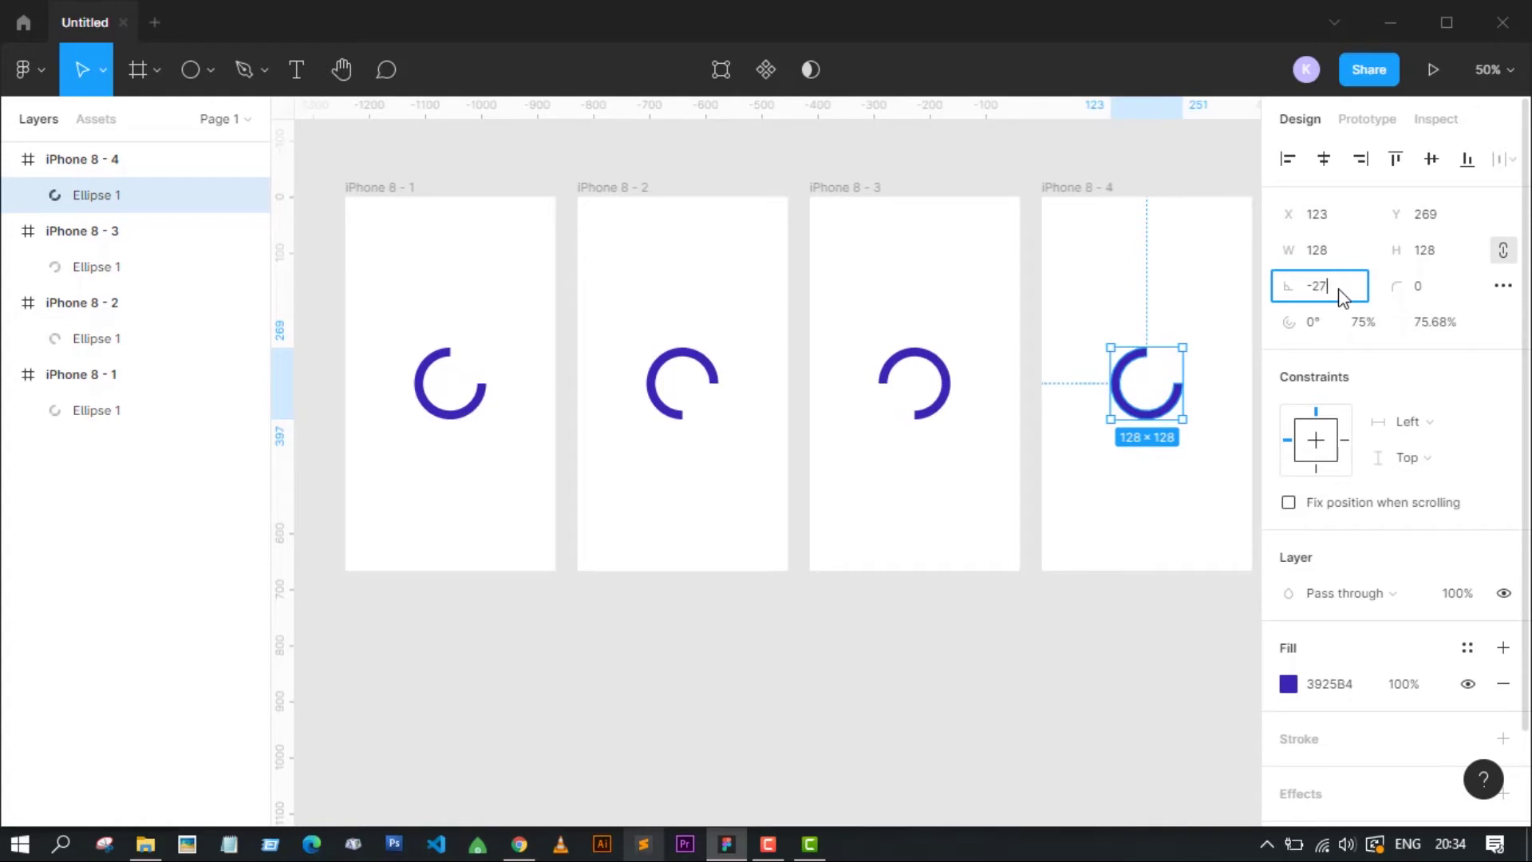
{"action": "type", "text": "0"}
{"action": "key", "text": "Return"}
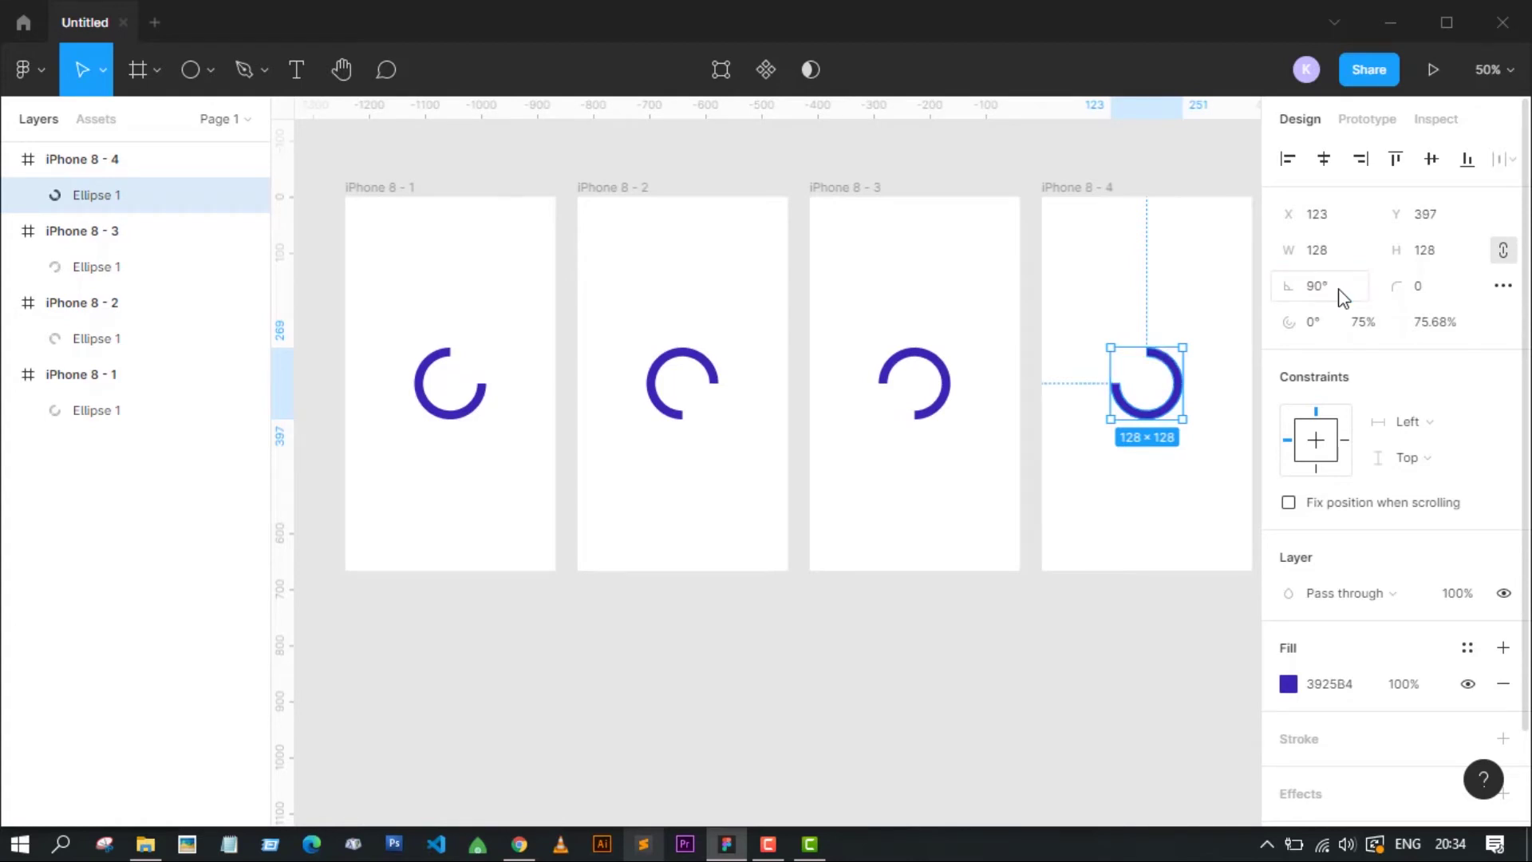
In prototype mode, link iPhone 8 - 1 to iPhone 8 - 2.
{"action": "left_click", "coordinate": [957, 634]}
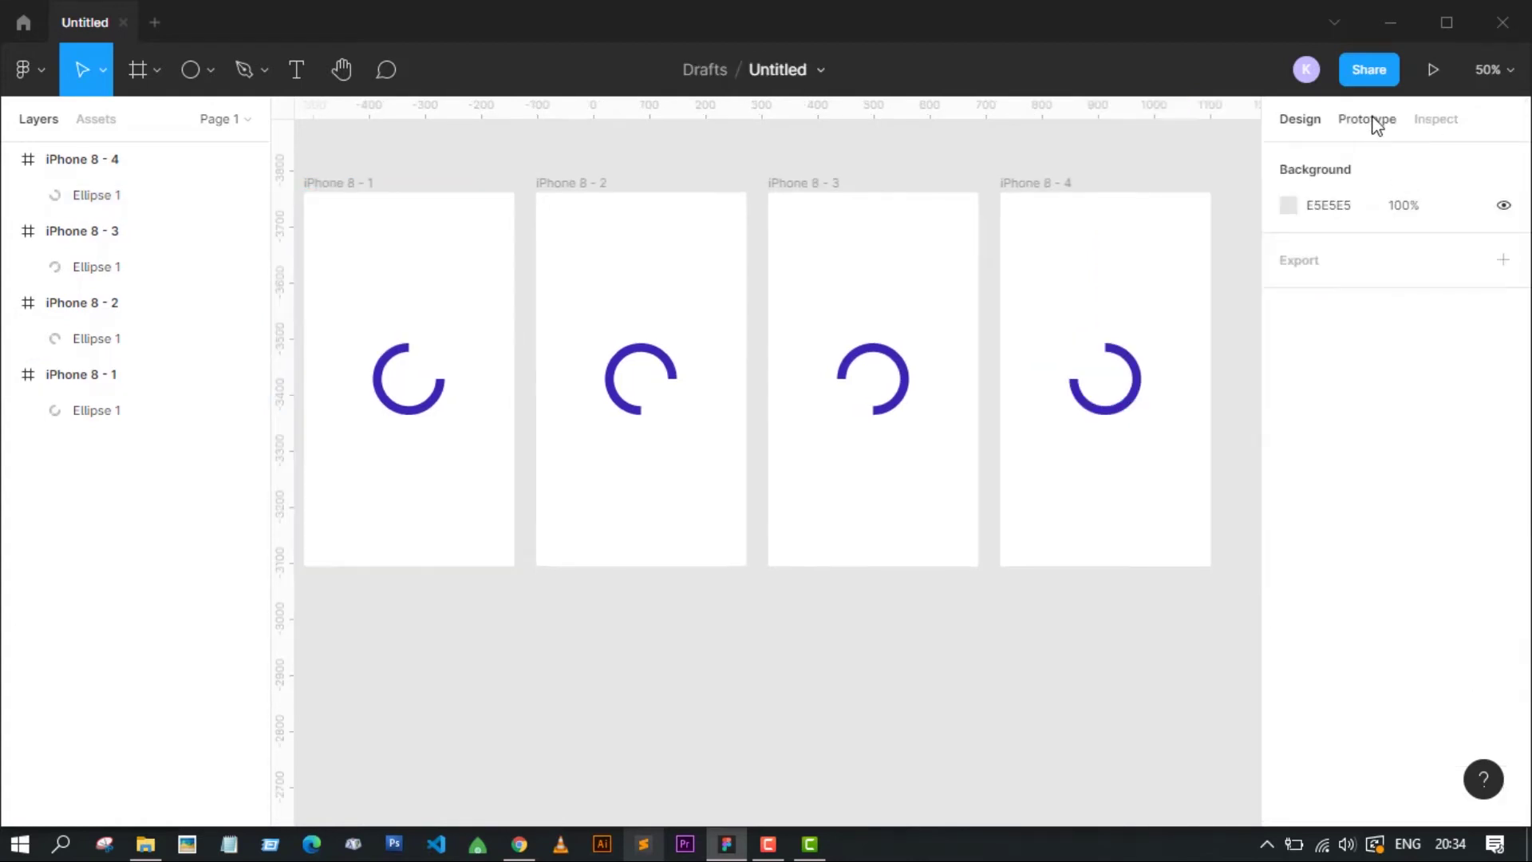
{"action": "key", "text": "shift+e"}
{"action": "left_click", "coordinate": [339, 186]}
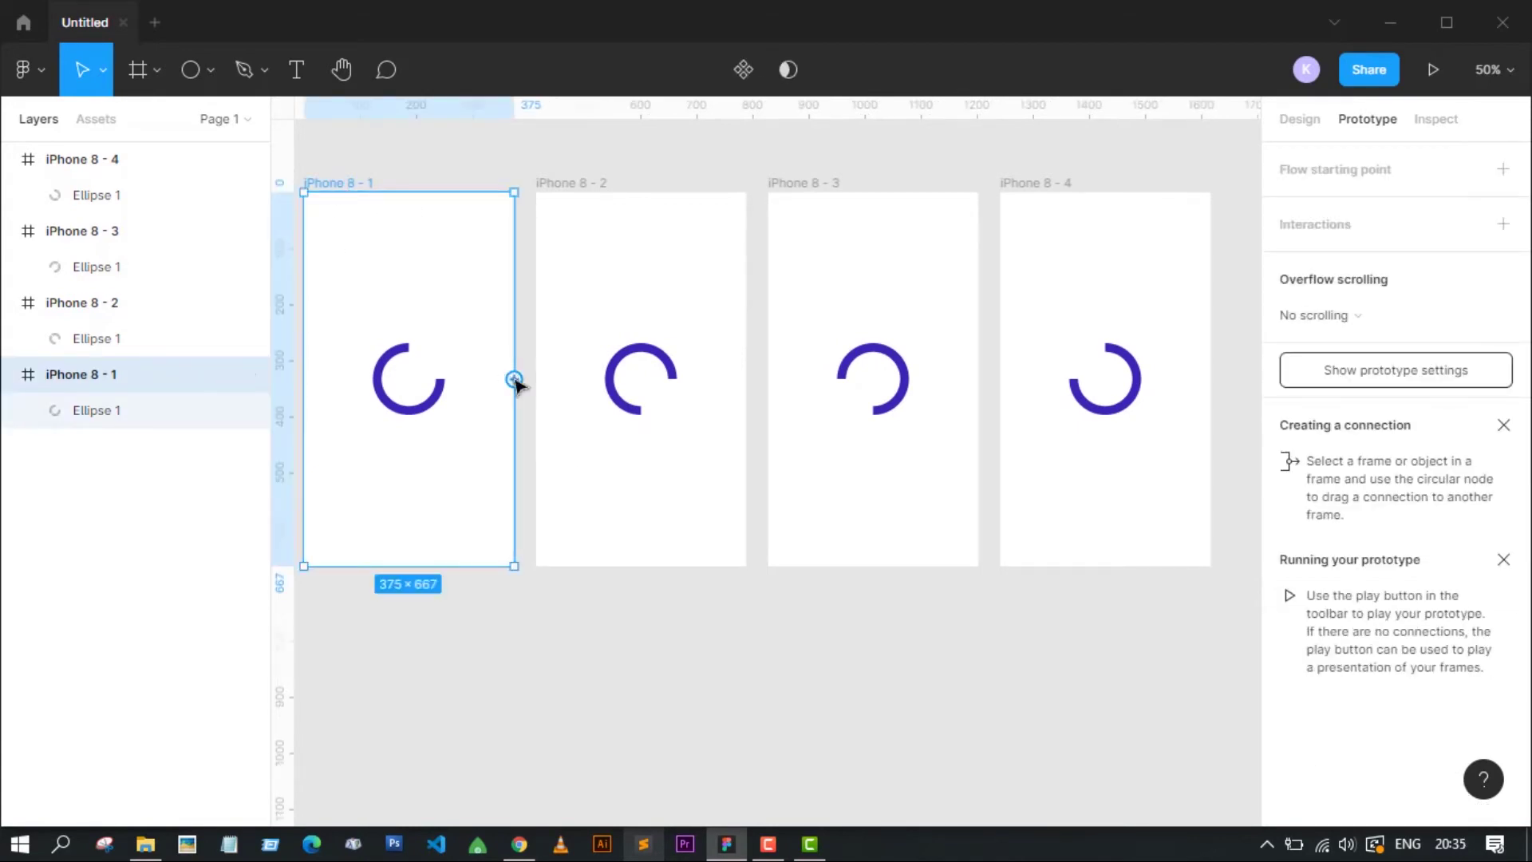
{"action": "left_click_drag", "start_coordinate": [514, 380], "coordinate": [572, 389]}
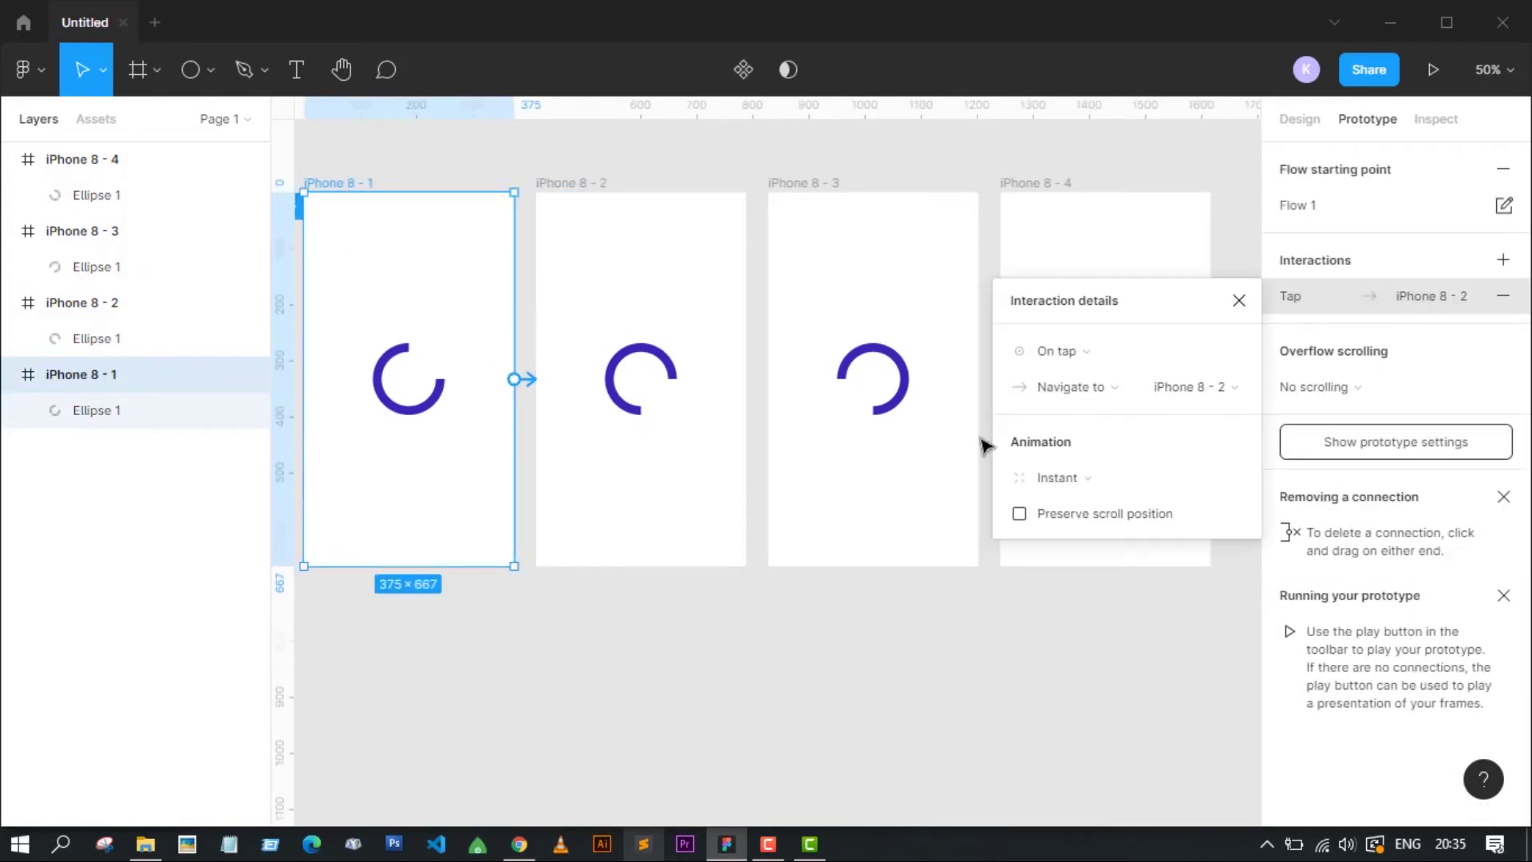
Set that link to After delay 300ms with a Smart animate, ease-out transition.
{"action": "left_click", "coordinate": [1088, 356]}
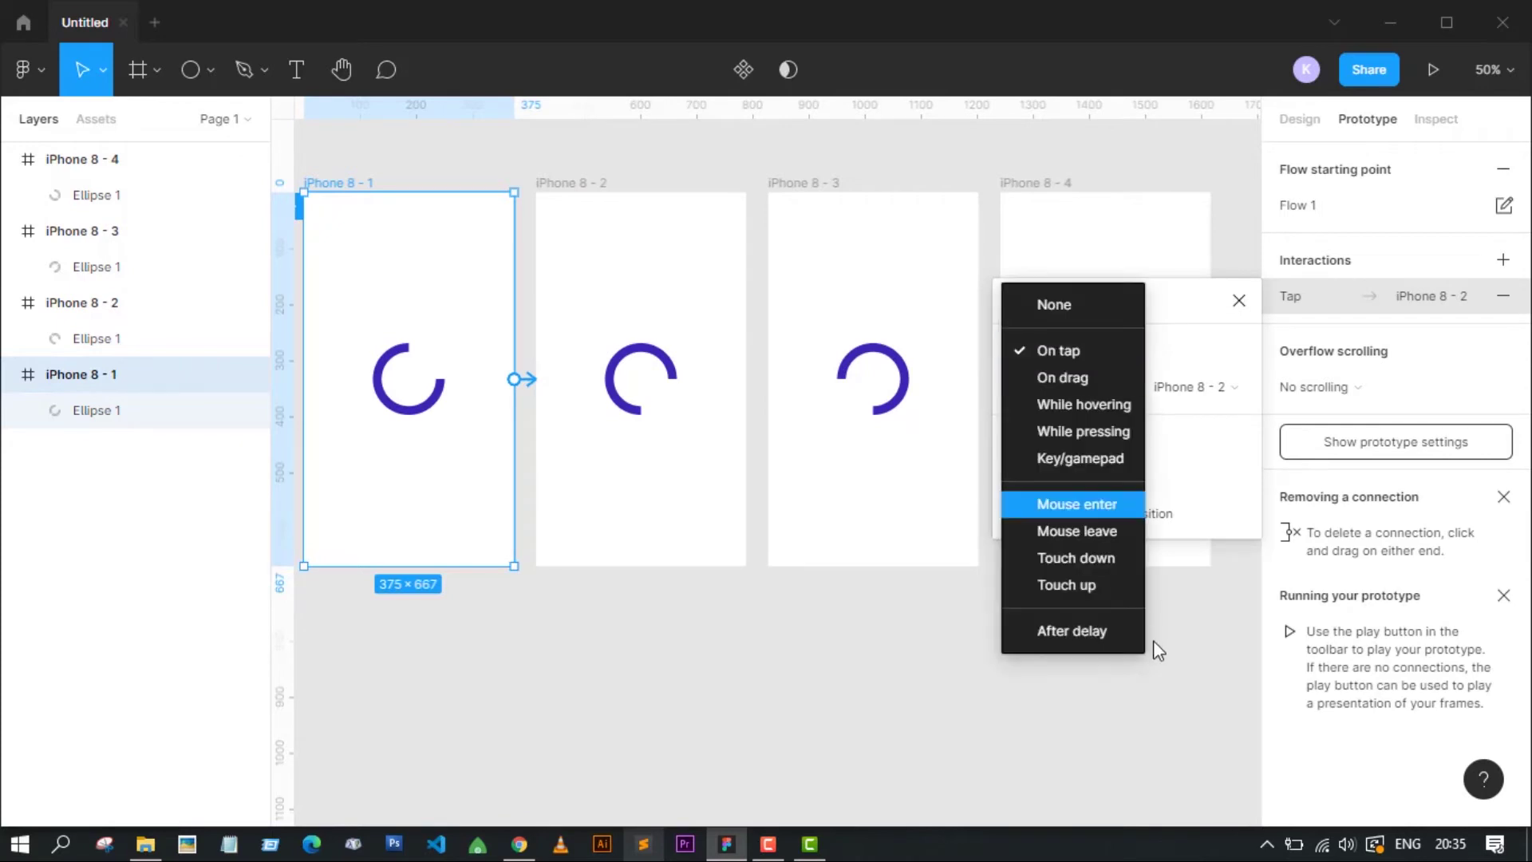
{"action": "left_click", "coordinate": [1095, 639]}
{"action": "left_click", "coordinate": [1168, 350]}
{"action": "type", "text": "300"}
{"action": "key", "text": "Return"}
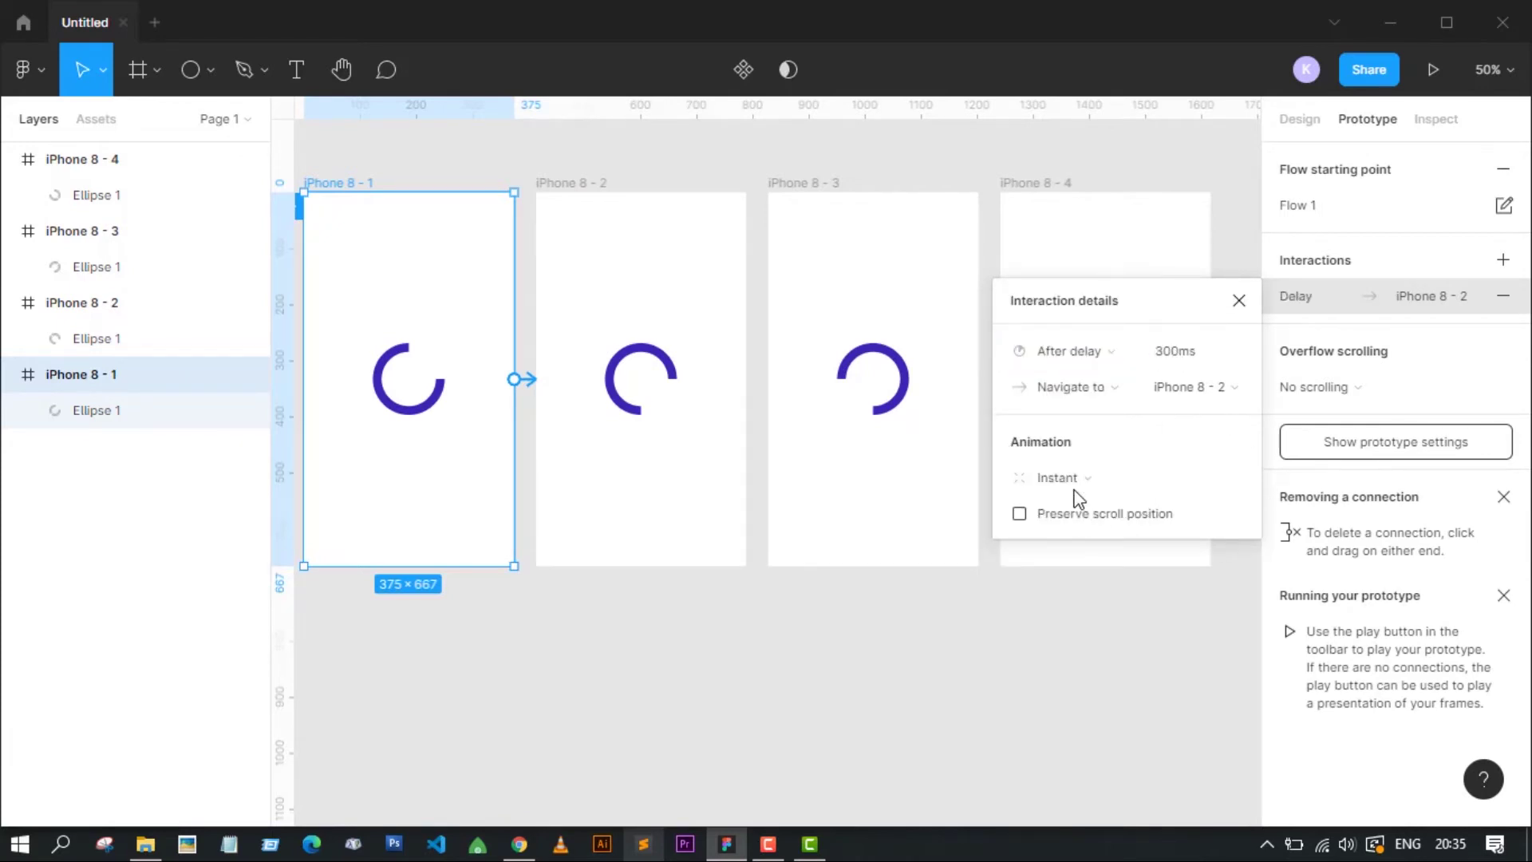
{"action": "left_click", "coordinate": [1229, 478]}
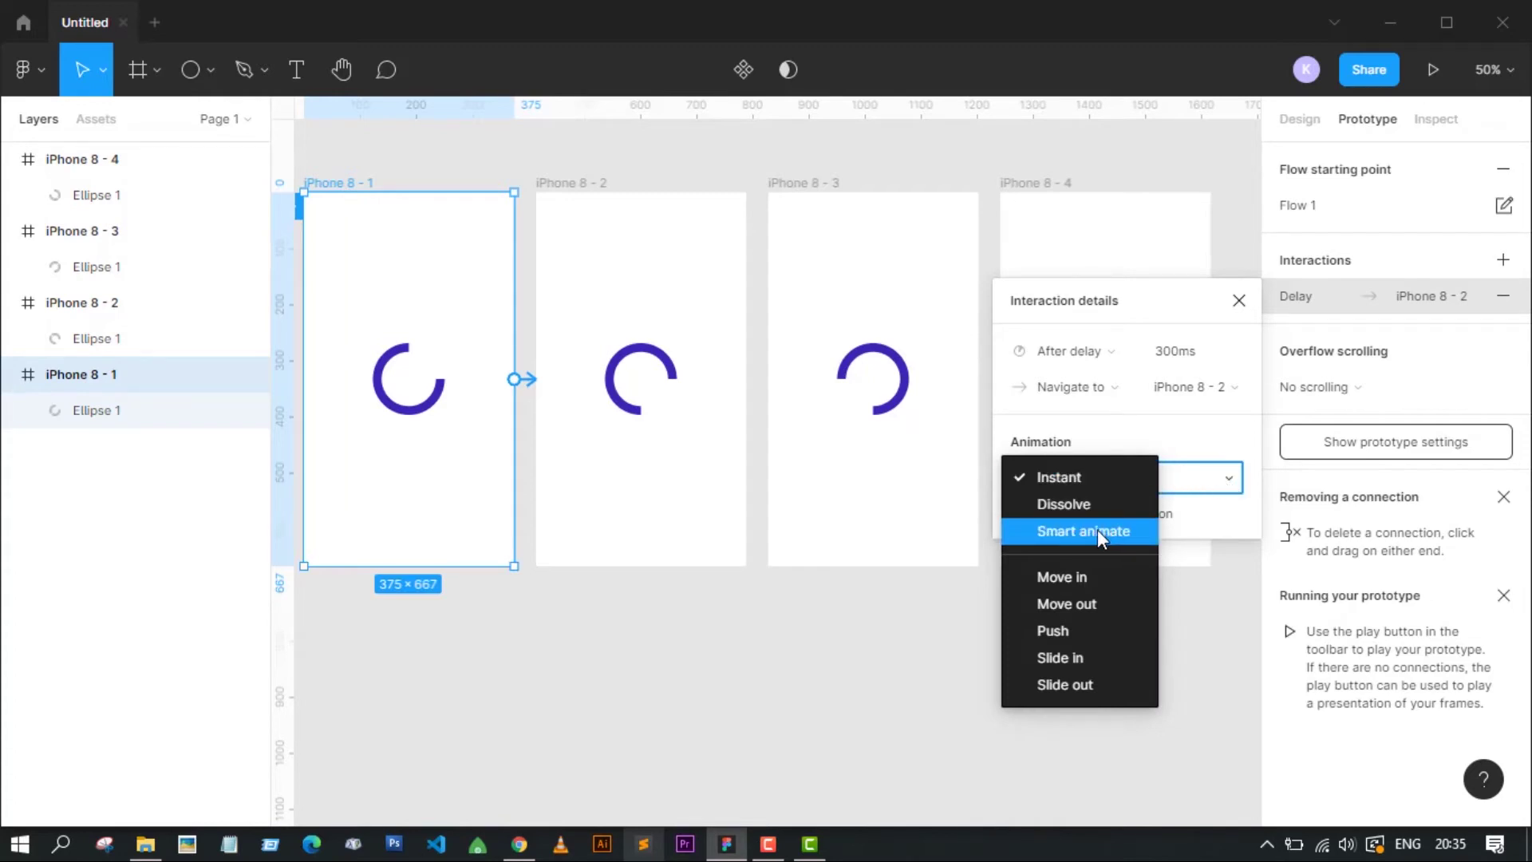
{"action": "left_click", "coordinate": [1098, 530]}
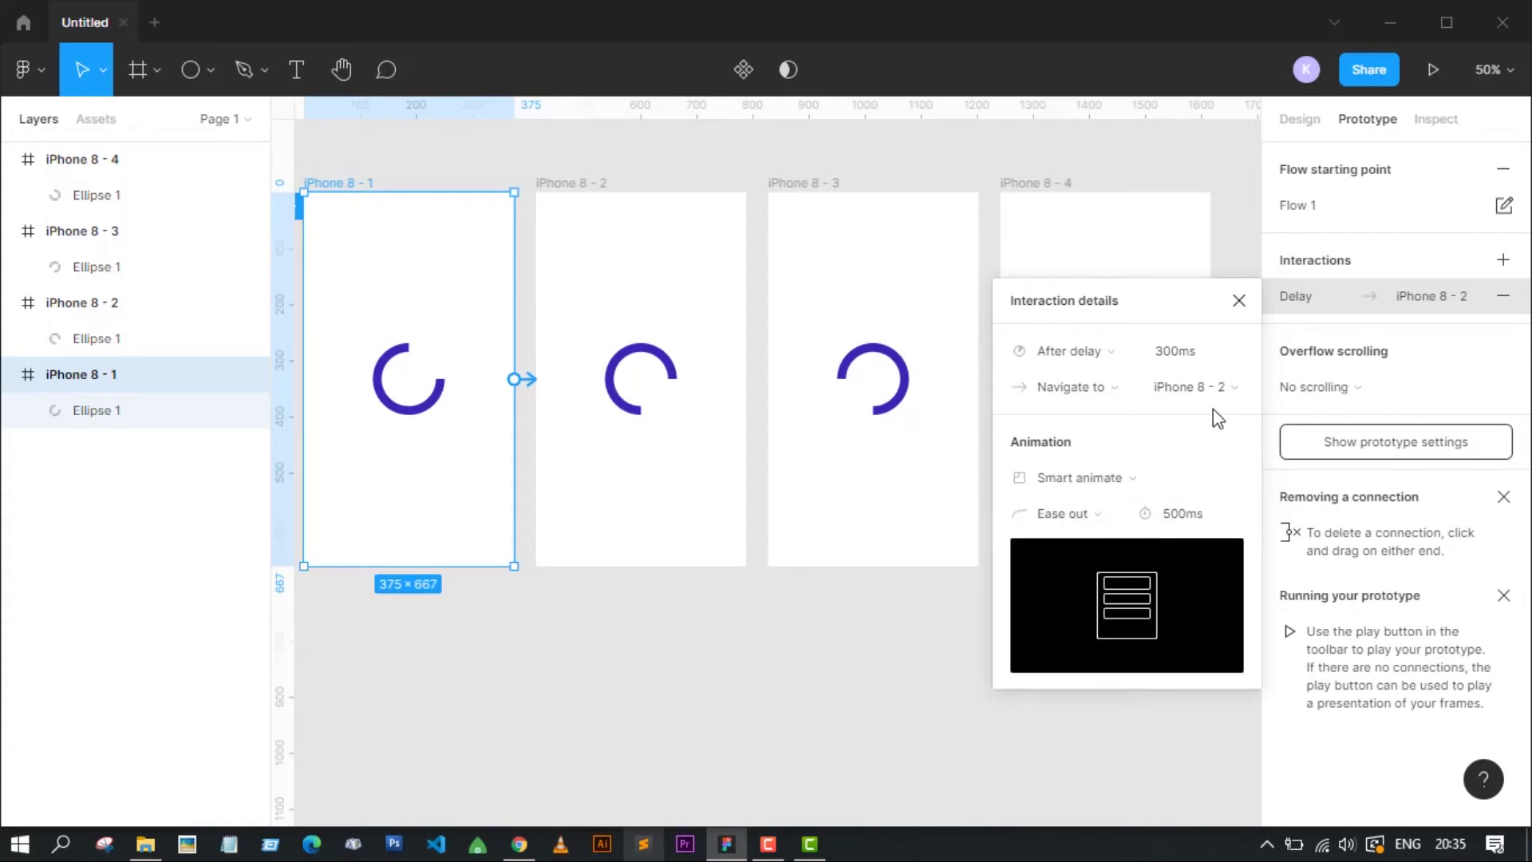
{"action": "left_click", "coordinate": [1027, 165]}
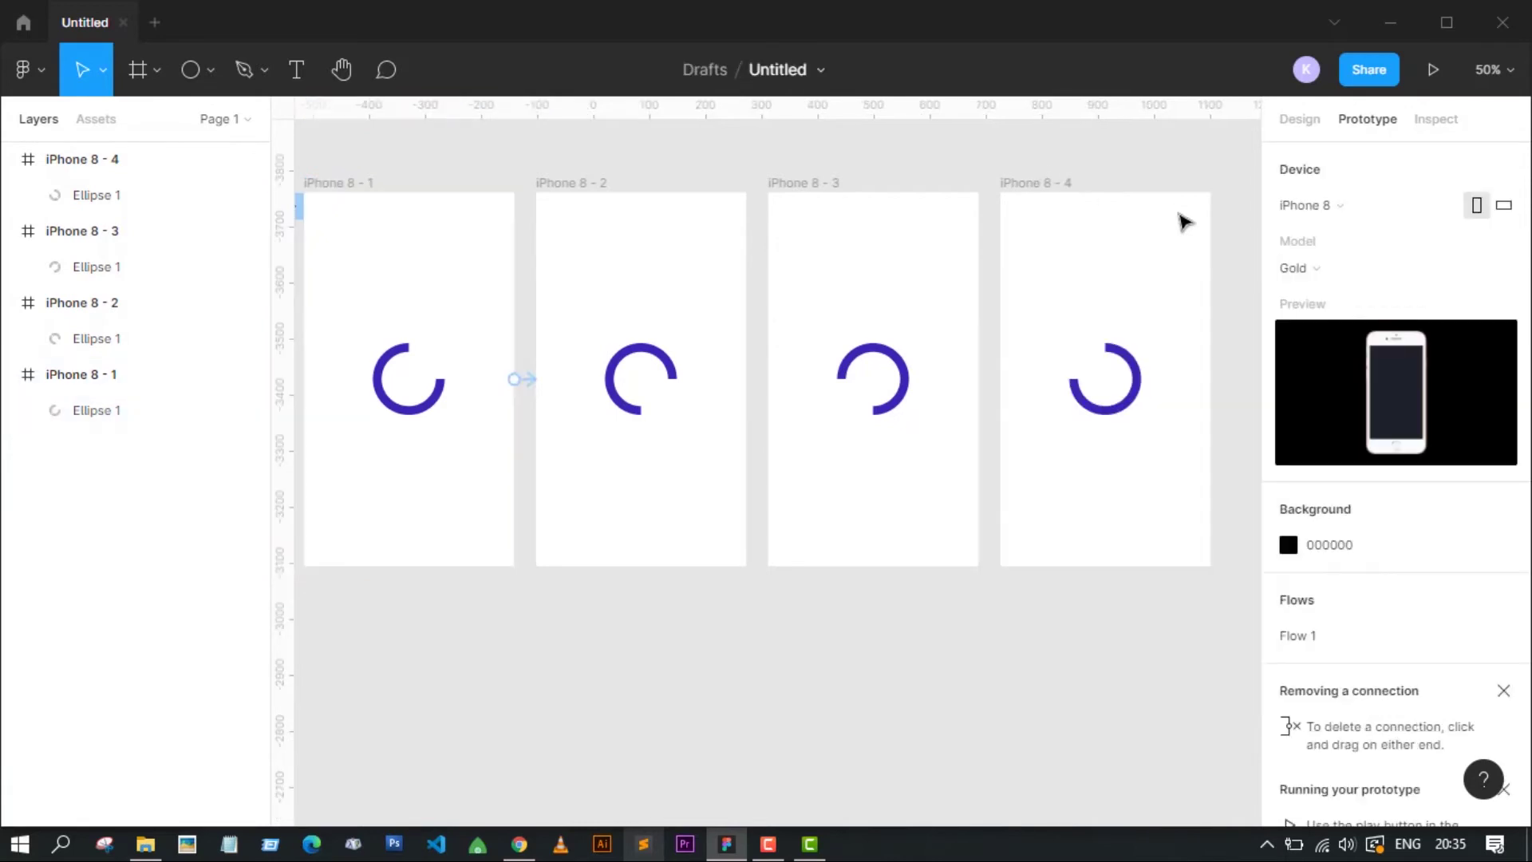
Connect iPhone 8 - 2 to iPhone 8 - 3 using After delay 300ms and Instant.
{"action": "left_click", "coordinate": [563, 186]}
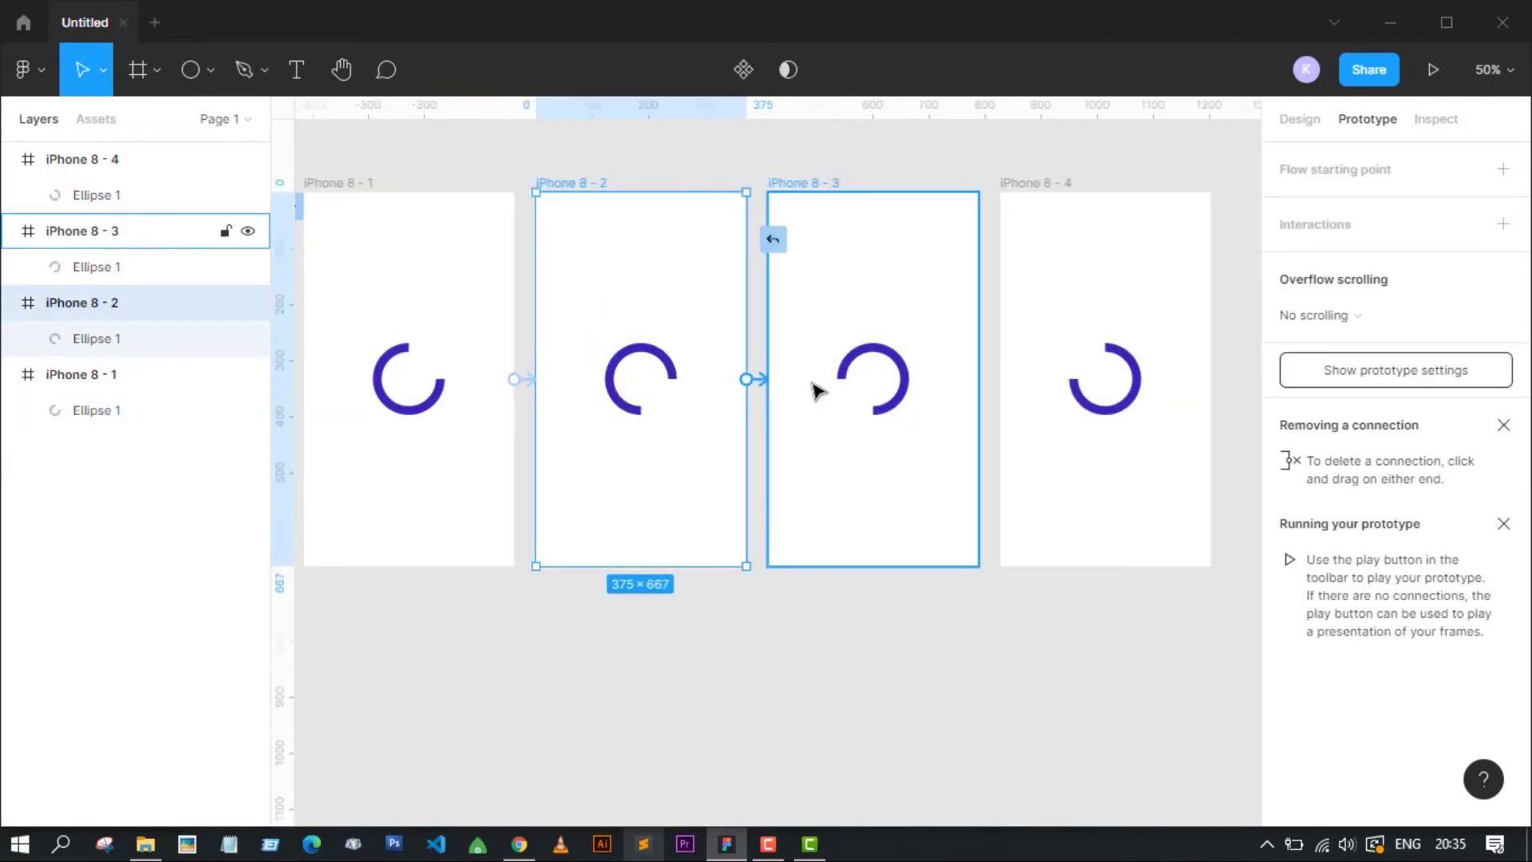
{"action": "left_click_drag", "start_coordinate": [749, 382], "coordinate": [814, 386]}
{"action": "left_click", "coordinate": [1092, 327]}
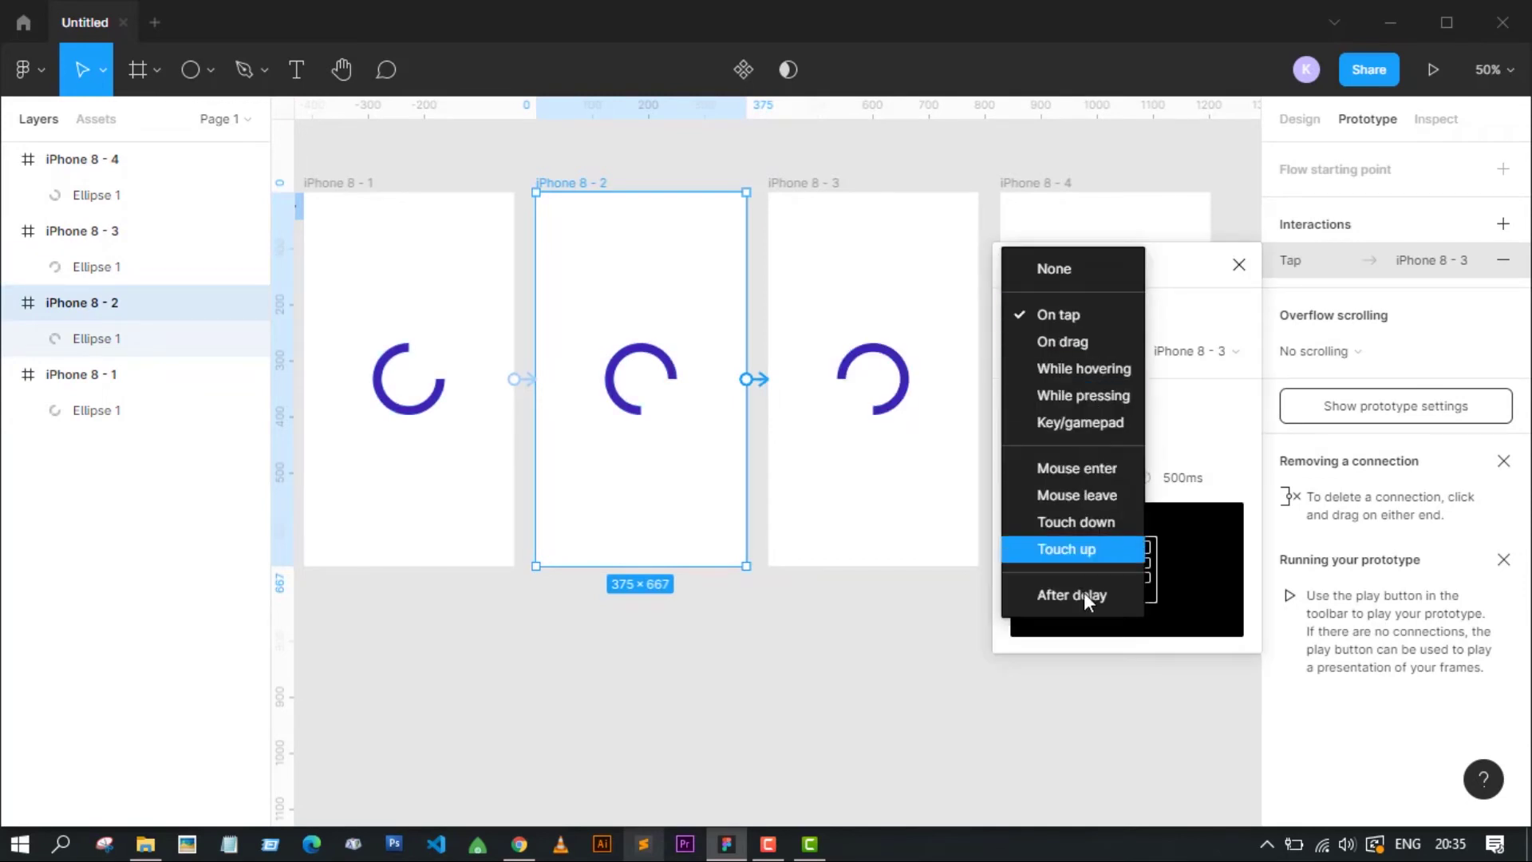
{"action": "left_click", "coordinate": [1114, 586]}
{"action": "left_click", "coordinate": [1164, 326]}
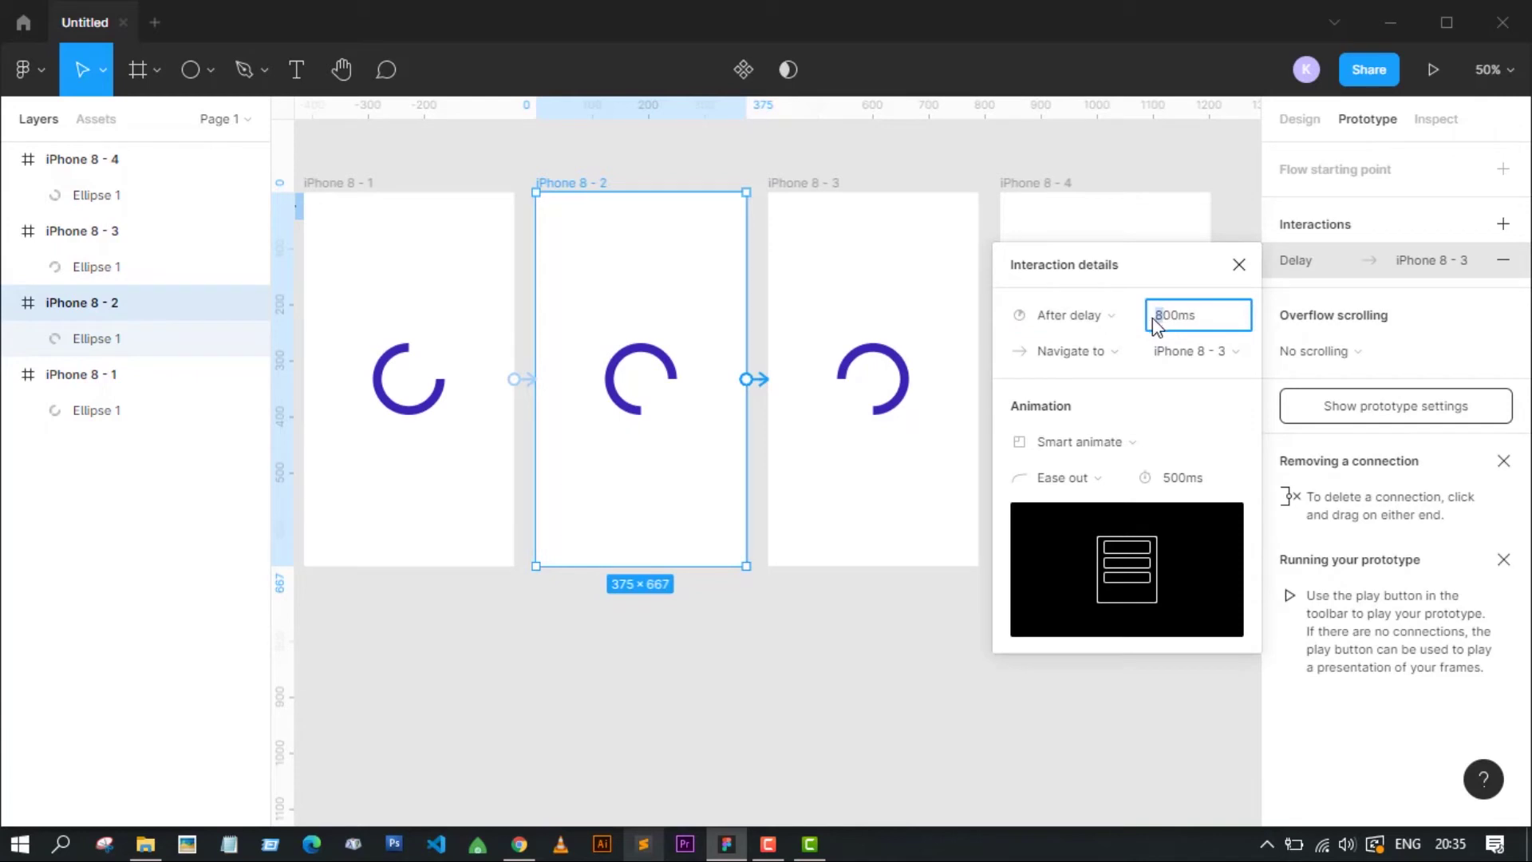
{"action": "type", "text": "3"}
{"action": "key", "text": "Return"}
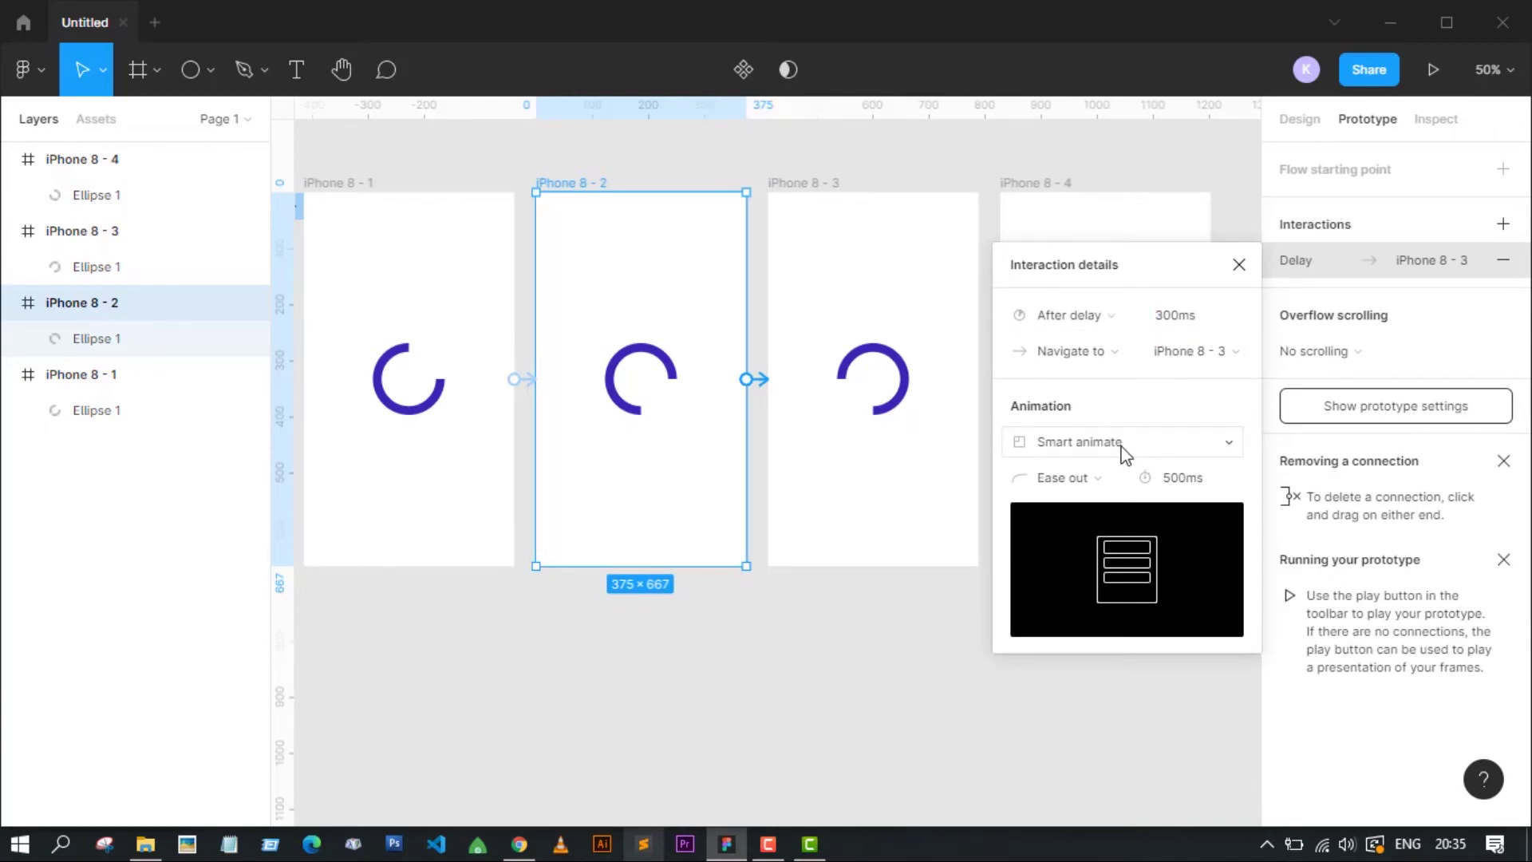
{"action": "left_click", "coordinate": [1120, 446]}
{"action": "left_click", "coordinate": [1075, 386]}
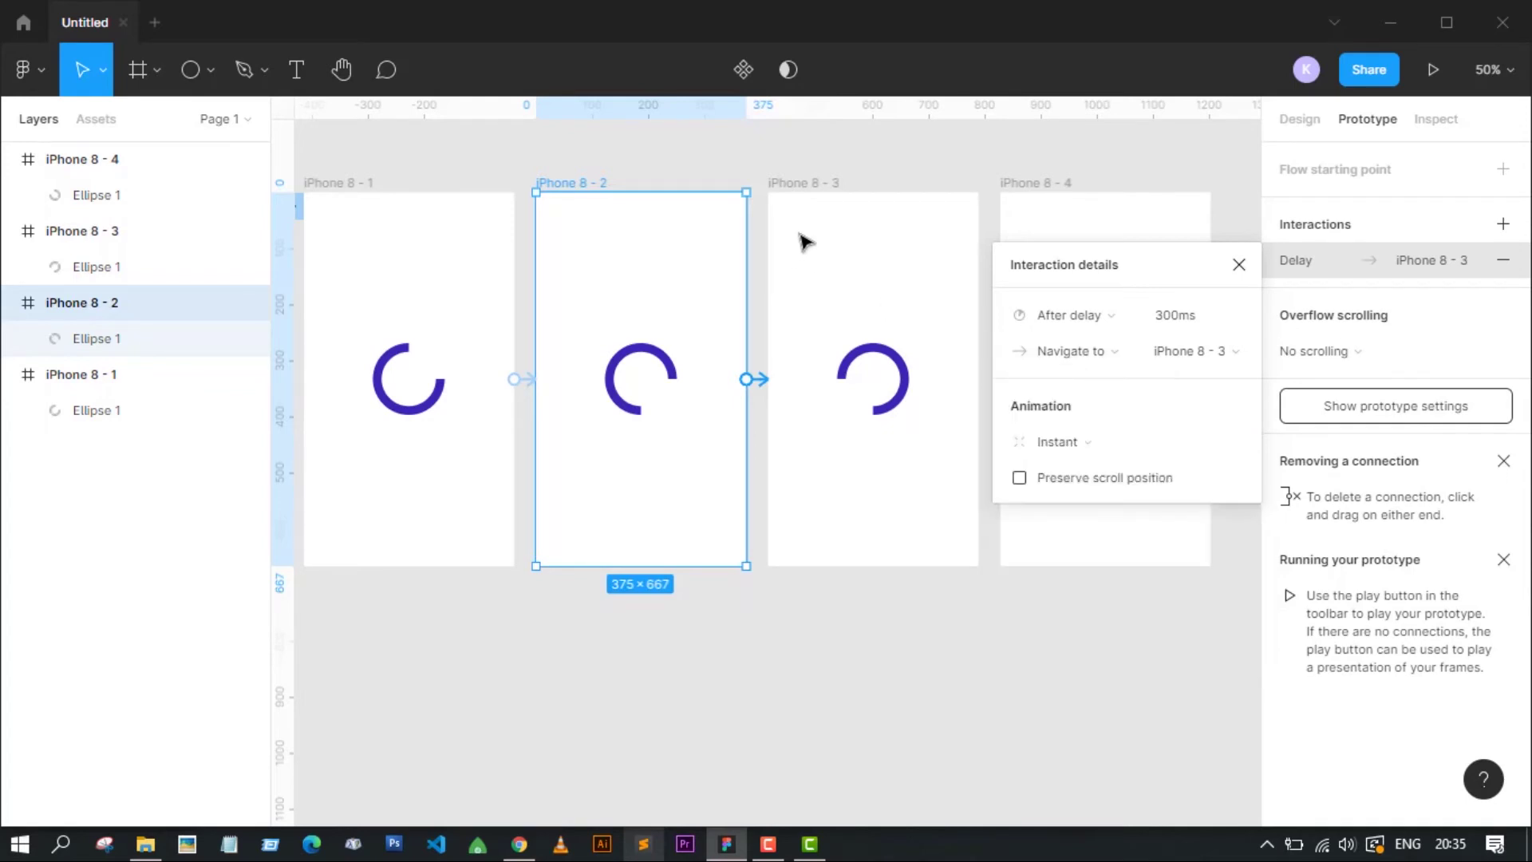
{"action": "left_click", "coordinate": [806, 186]}
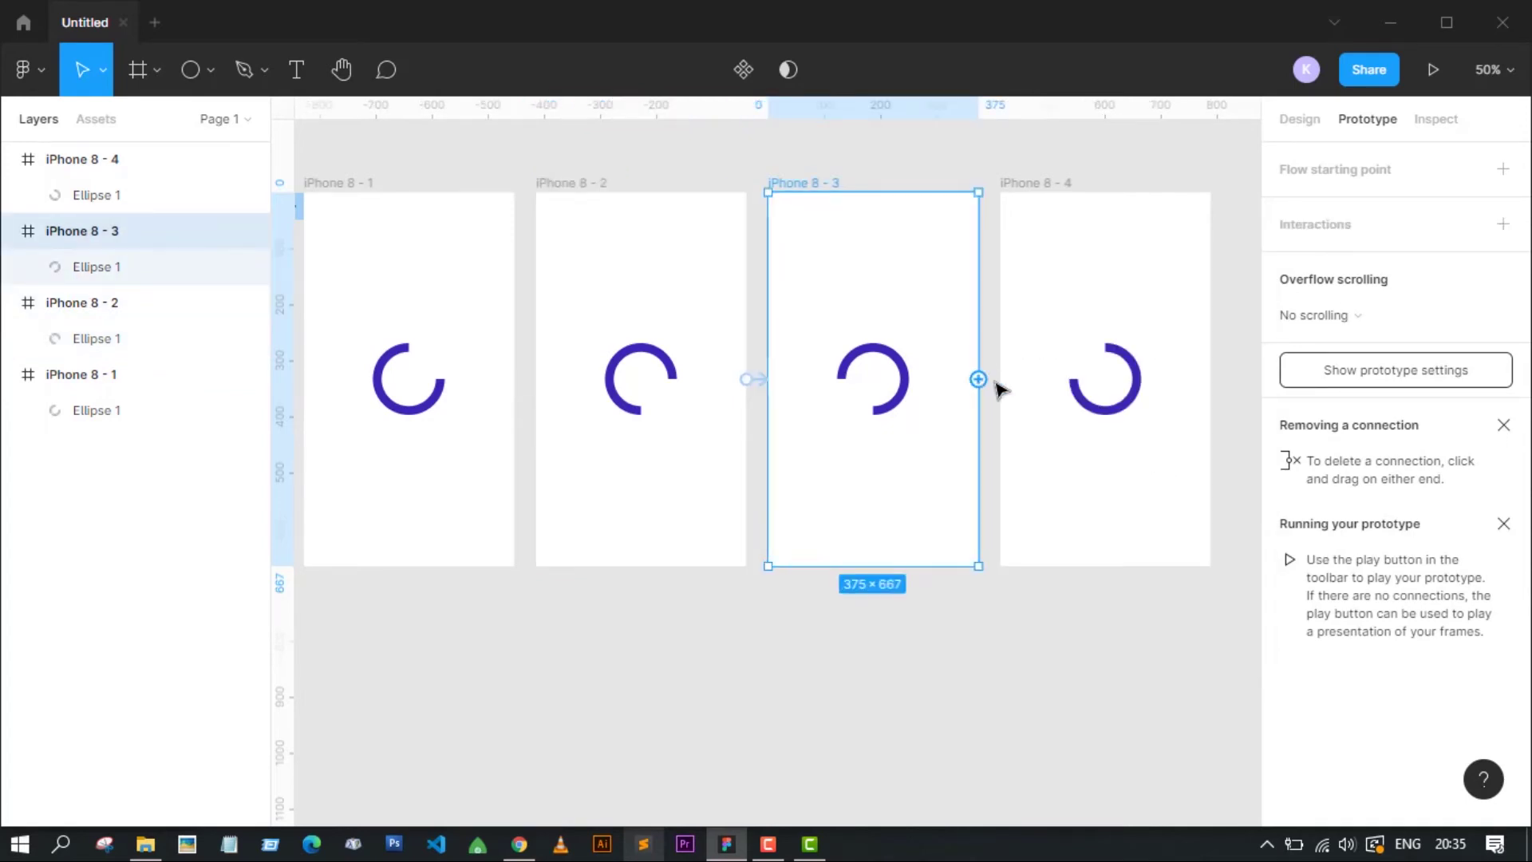
Connect iPhone 8 - 3 to iPhone 8 - 4 using After delay 300ms, keeping Instant.
{"action": "left_click_drag", "start_coordinate": [978, 379], "coordinate": [1038, 390]}
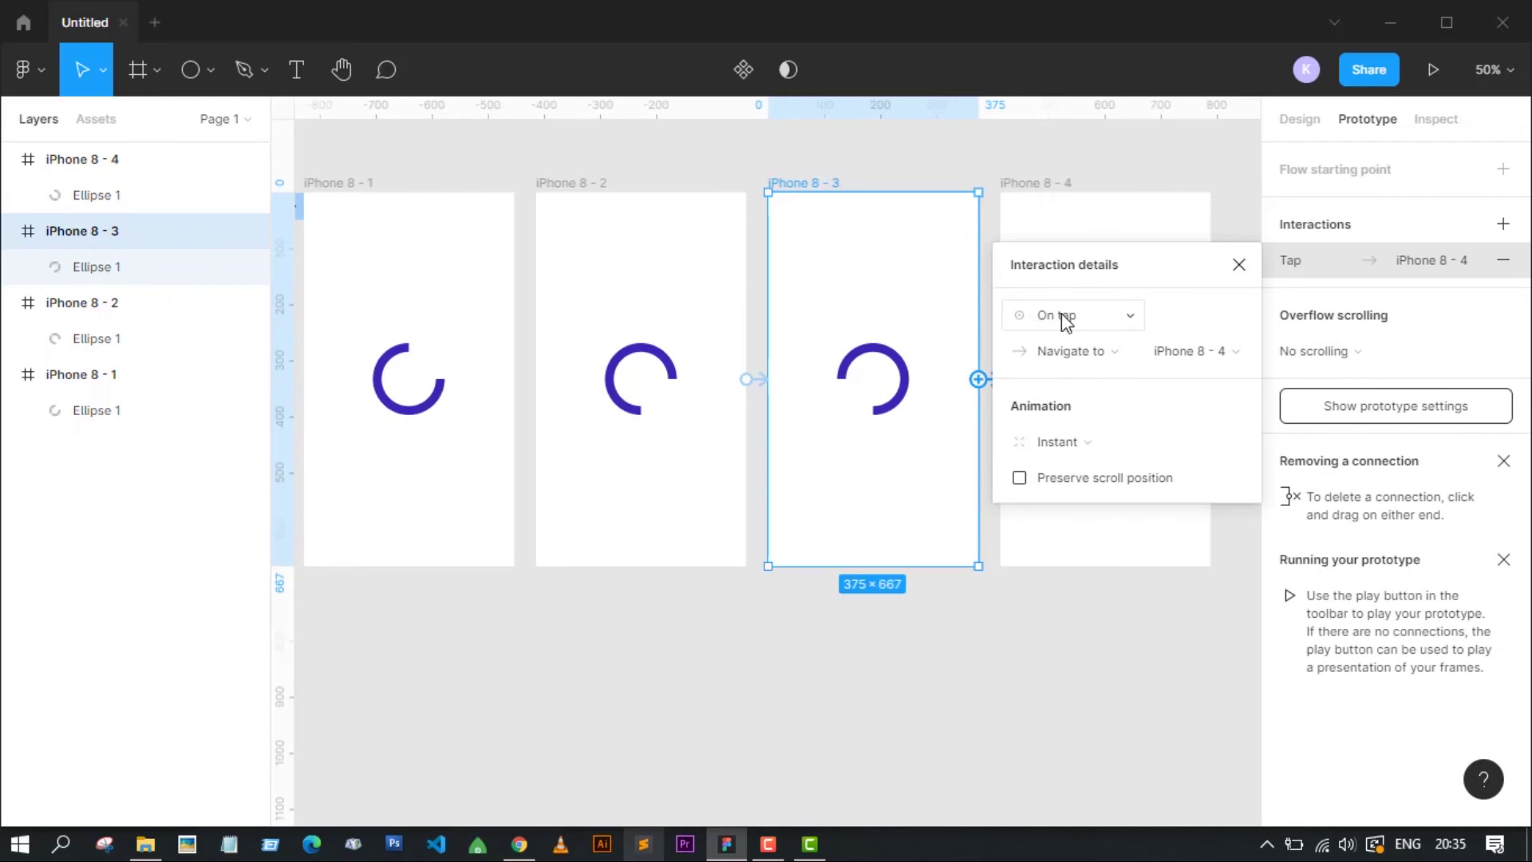
{"action": "left_click", "coordinate": [1064, 321]}
{"action": "left_click", "coordinate": [1093, 587]}
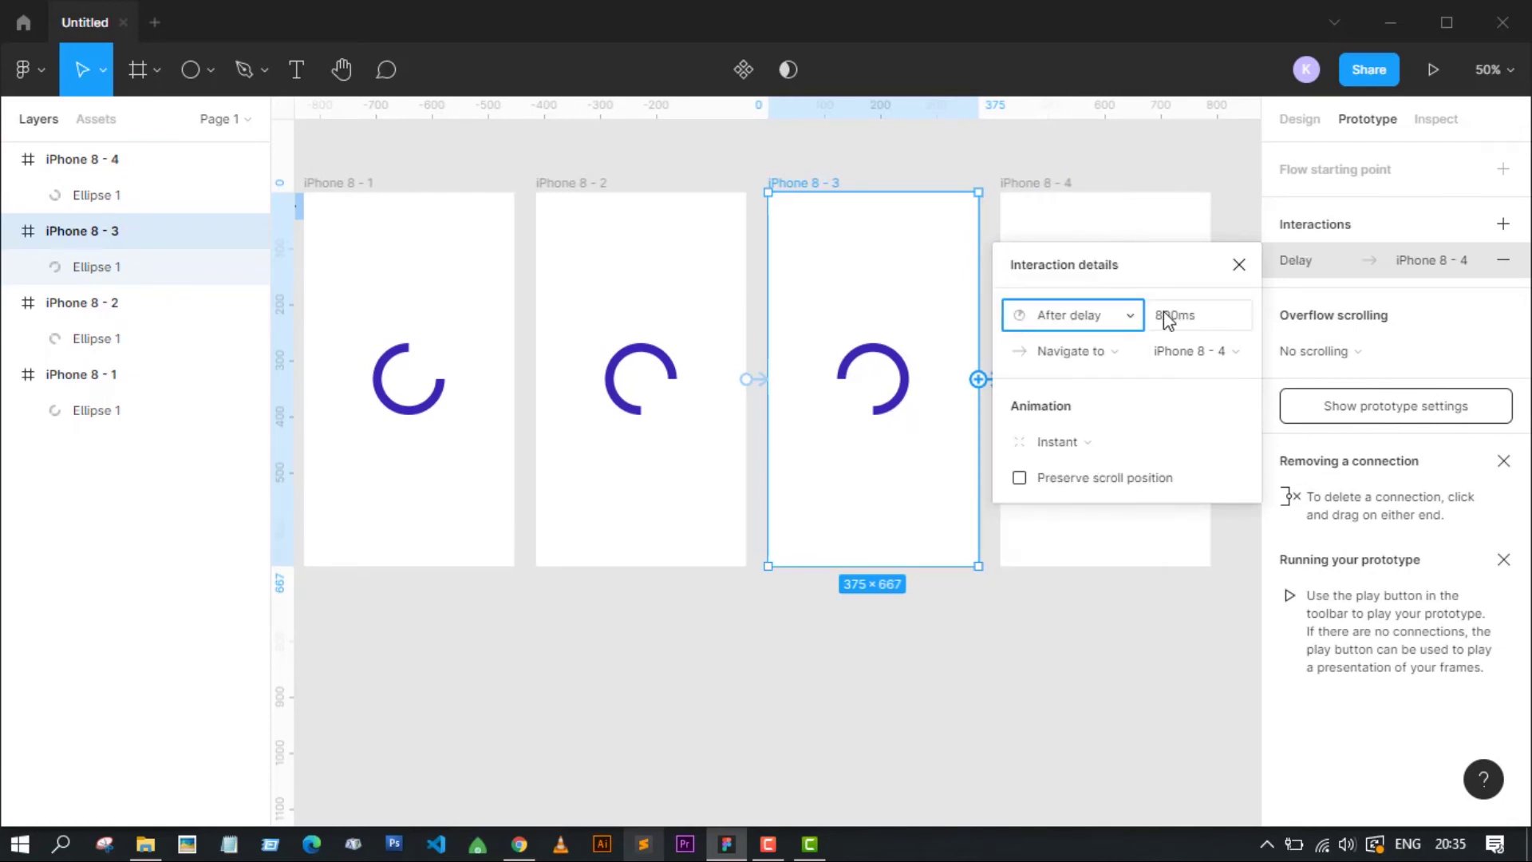
{"action": "left_click", "coordinate": [1179, 317]}
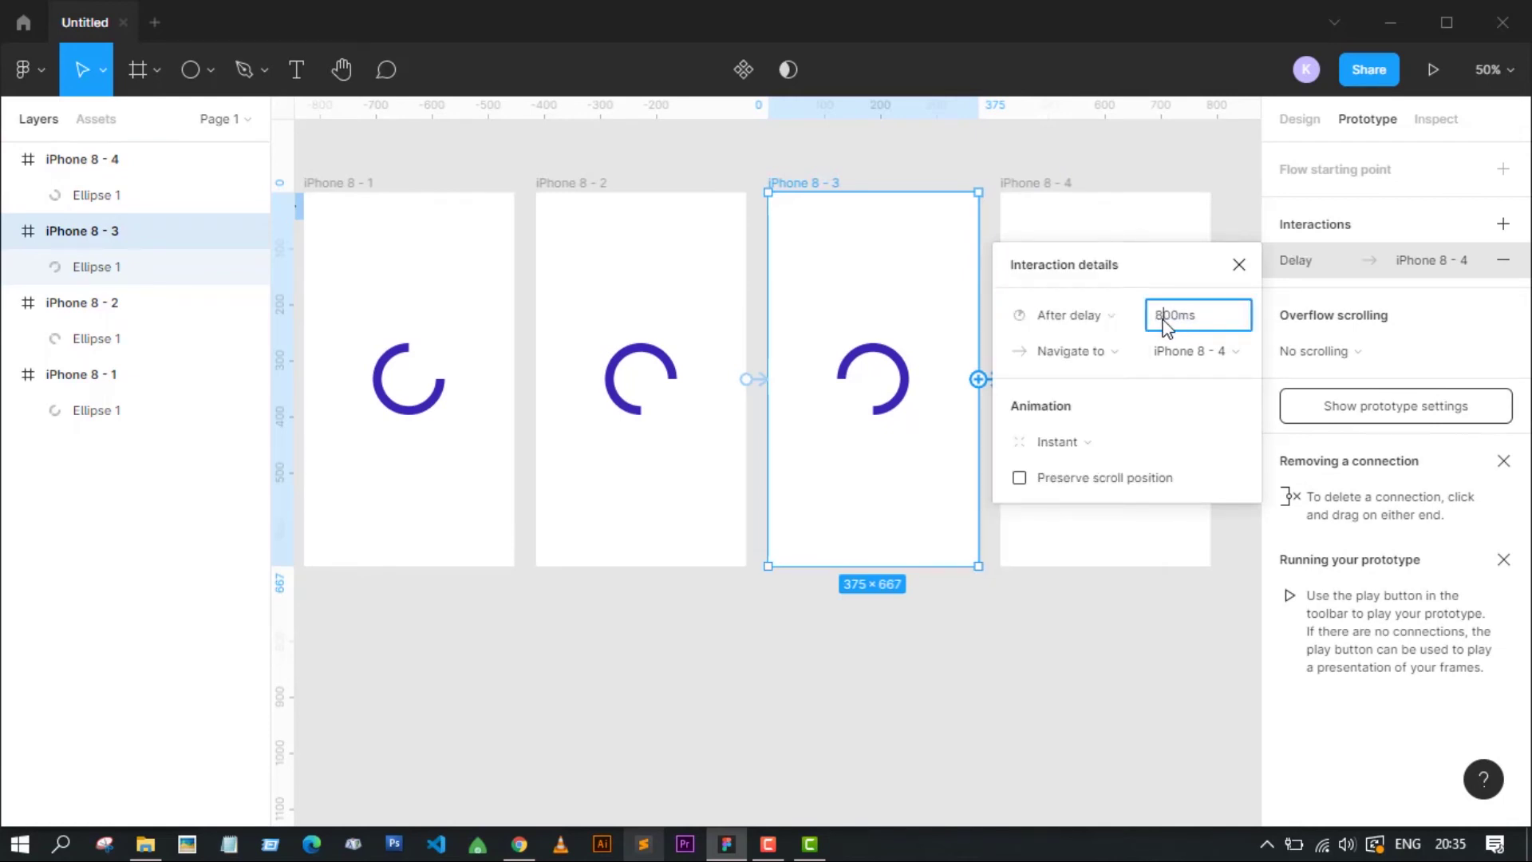
{"action": "type", "text": "300"}
{"action": "left_click", "coordinate": [1162, 269]}
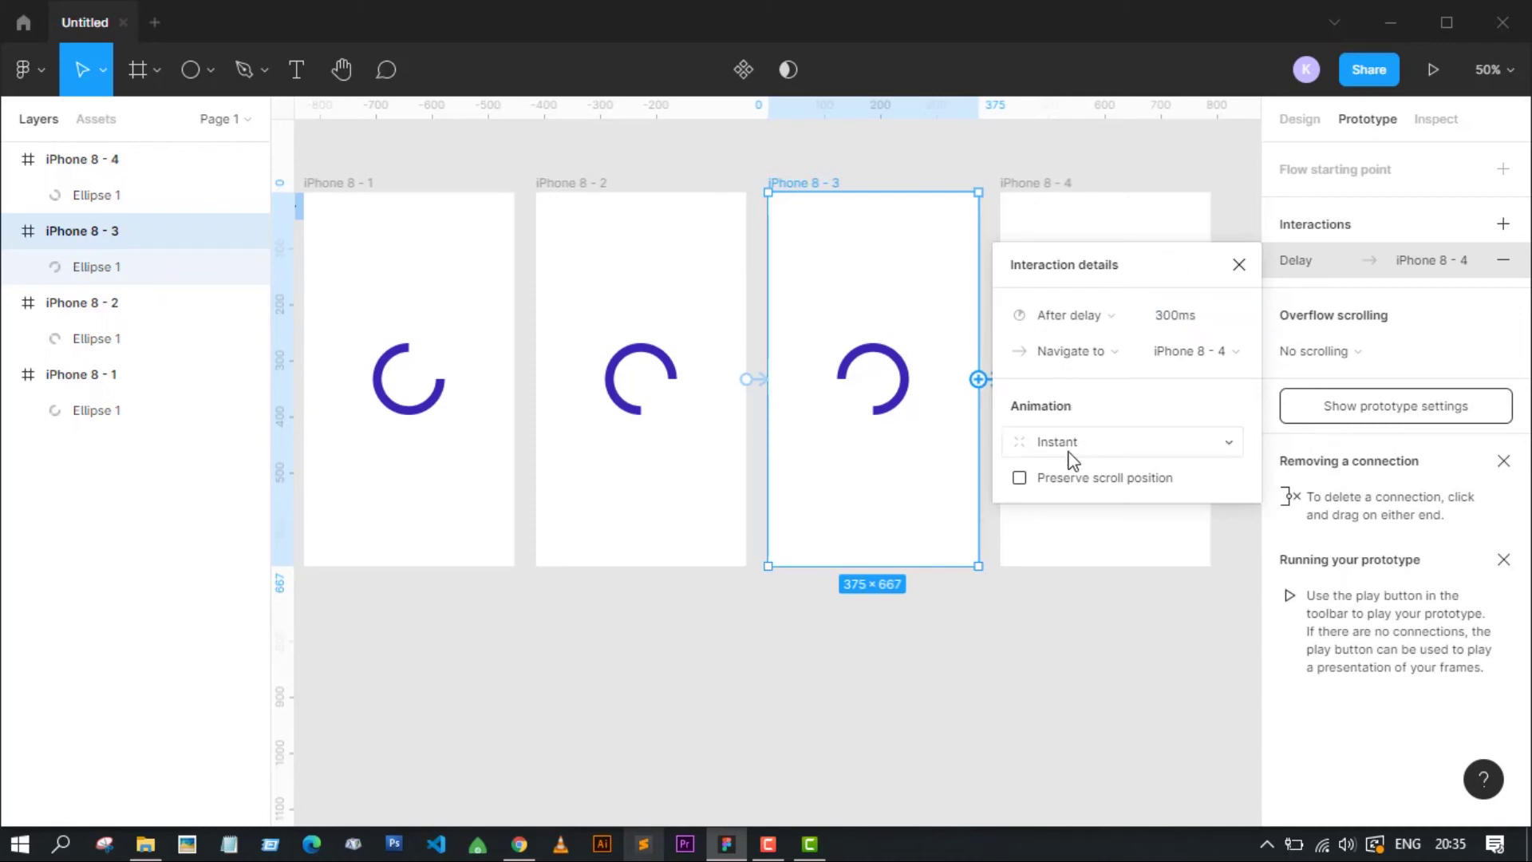
{"action": "left_click", "coordinate": [1077, 443]}
{"action": "left_click", "coordinate": [1076, 440]}
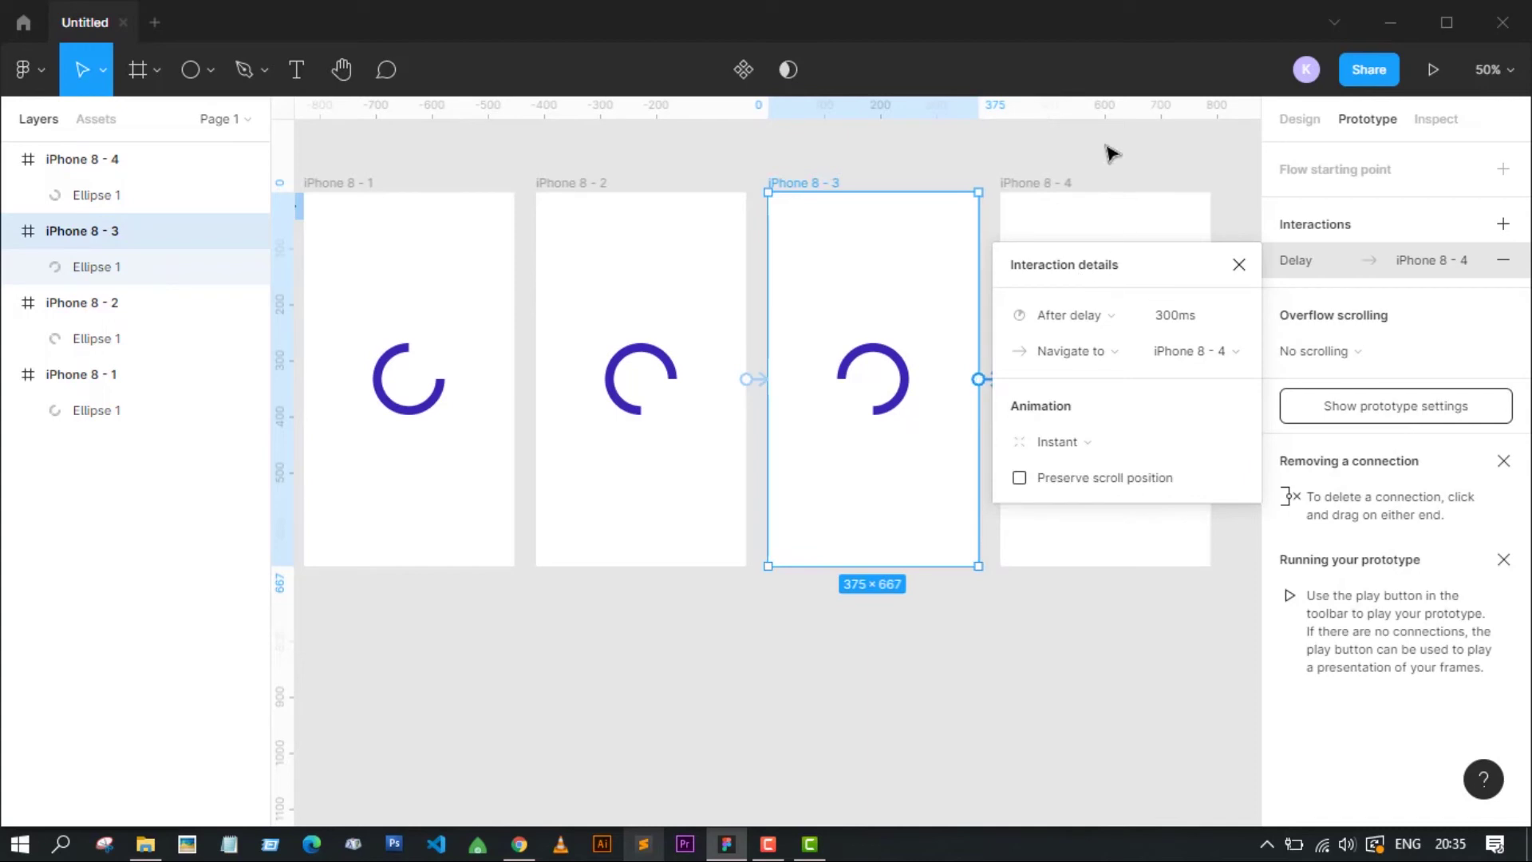
{"action": "left_click", "coordinate": [1107, 153]}
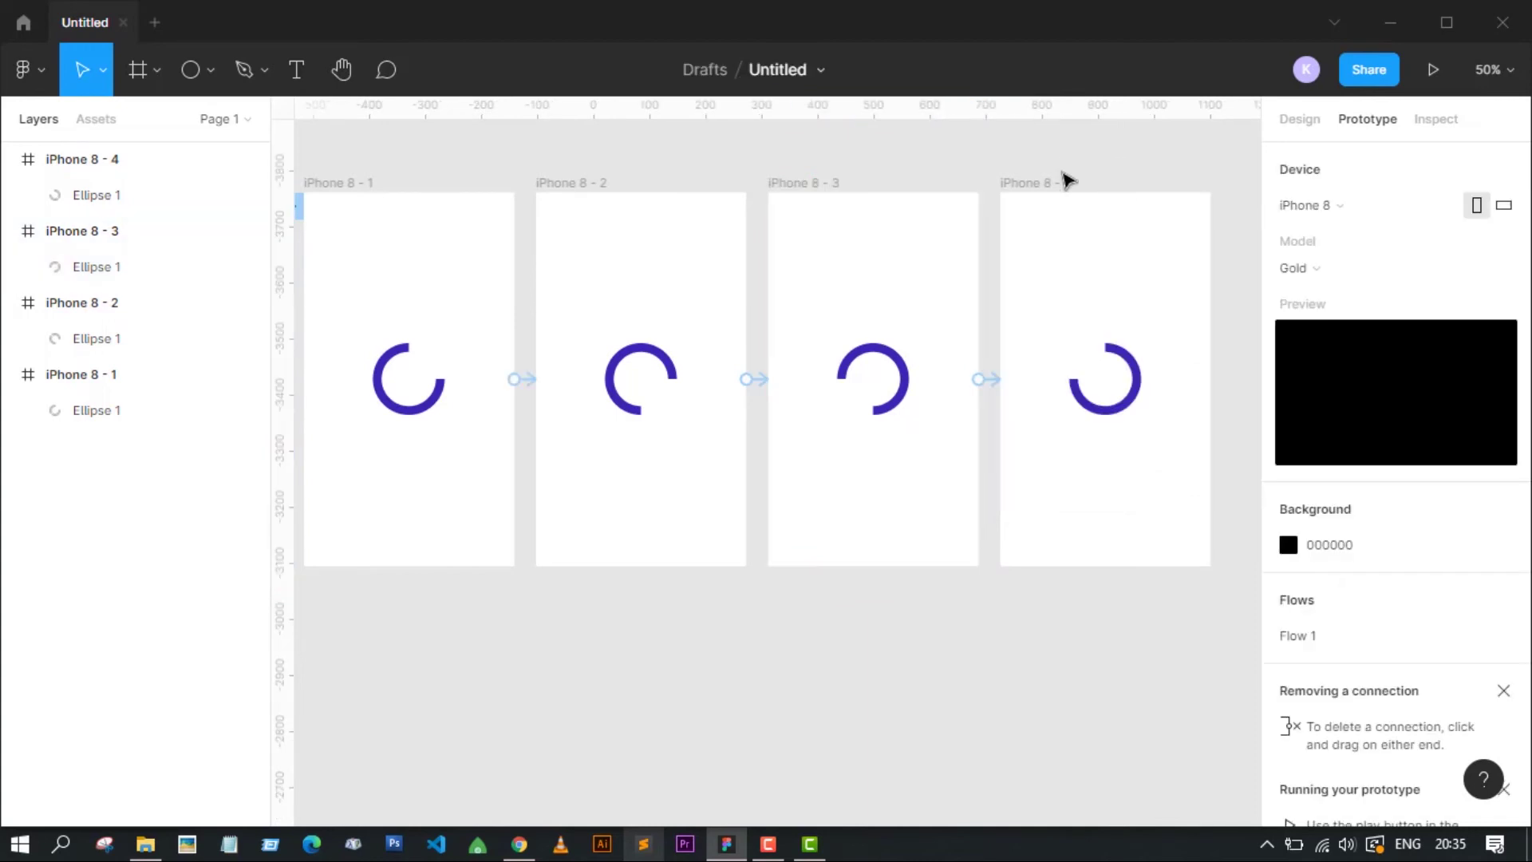
Link iPhone 8 - 4 back to iPhone 8 - 1 with an After delay of 300ms.
{"action": "left_click", "coordinate": [1029, 185]}
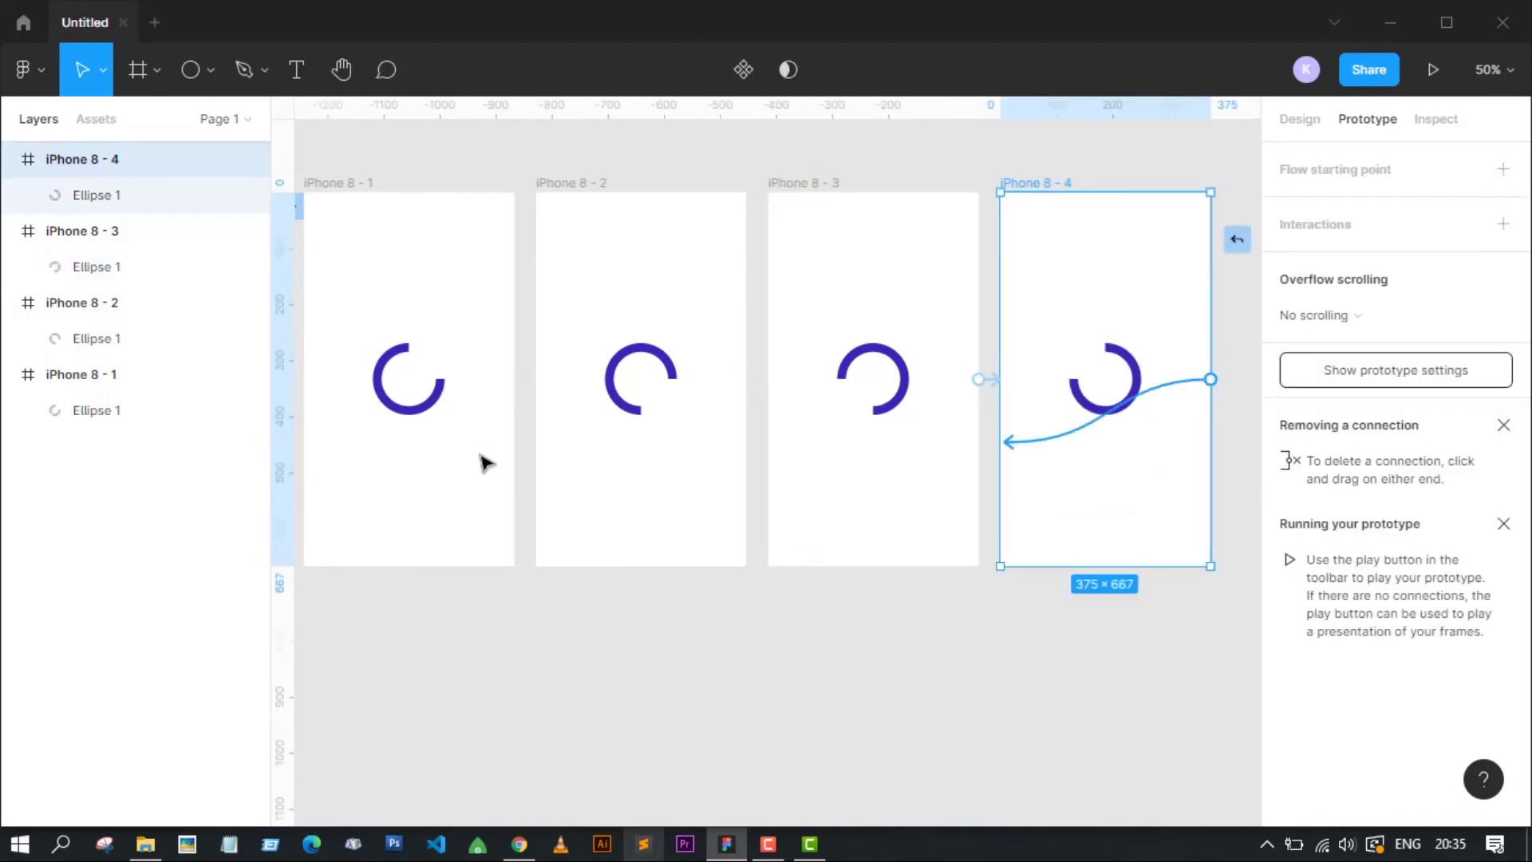
{"action": "left_click_drag", "start_coordinate": [1210, 380], "coordinate": [334, 404]}
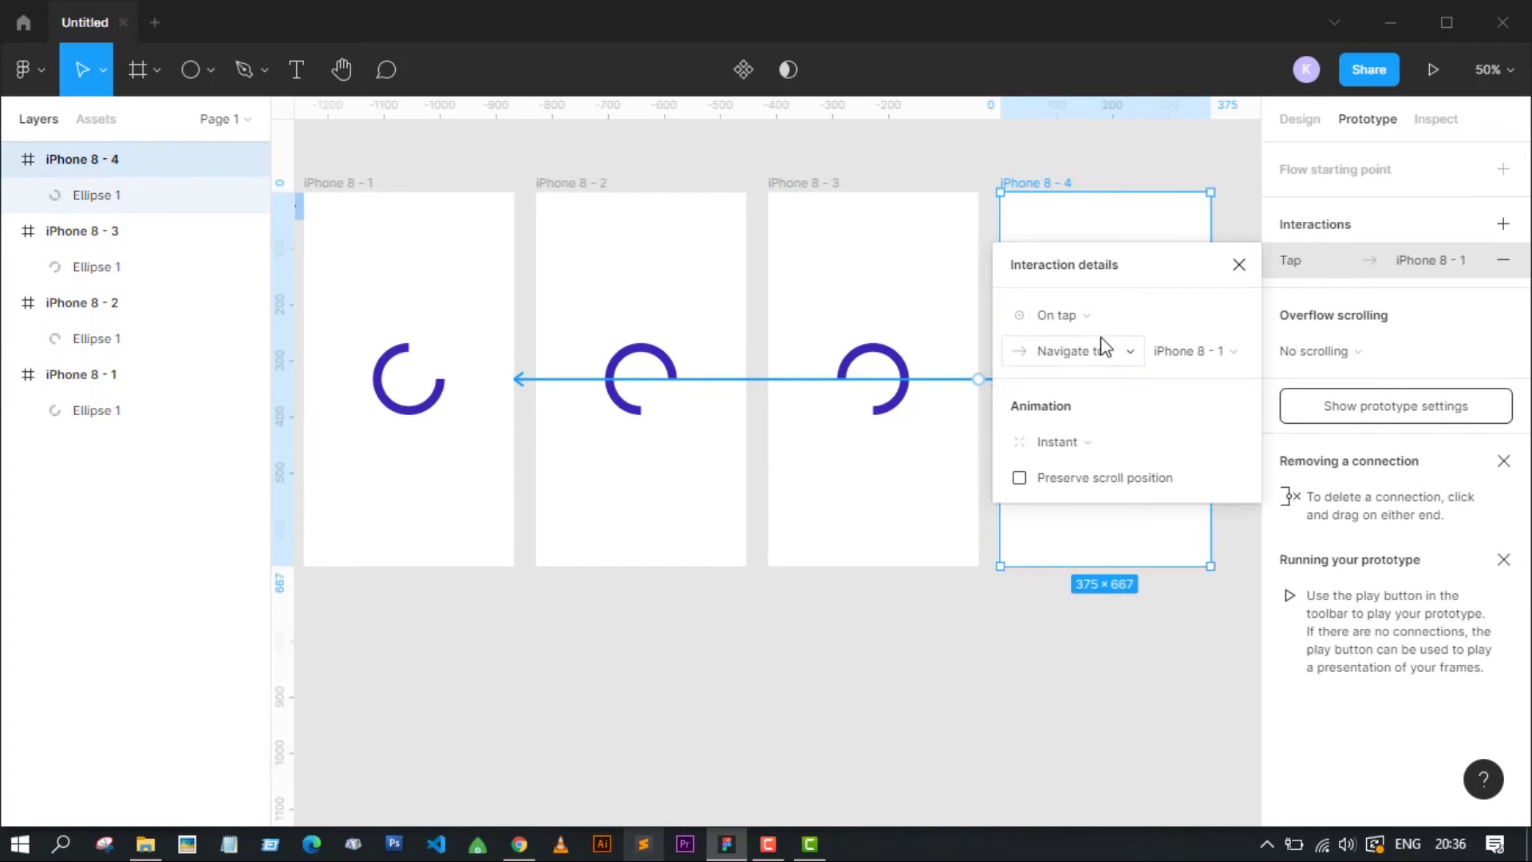
{"action": "left_click", "coordinate": [1080, 317]}
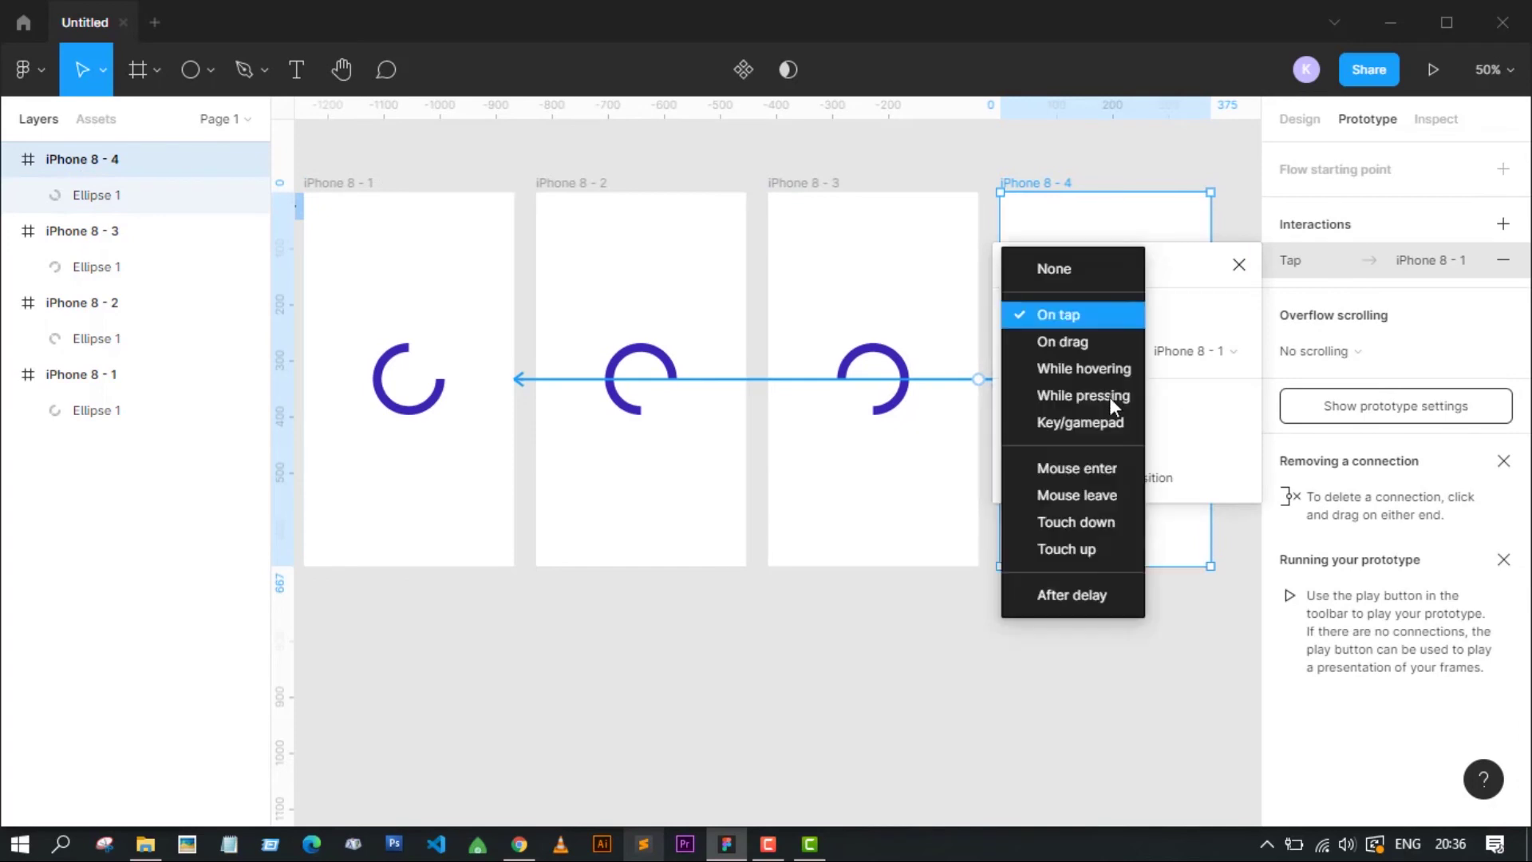
{"action": "left_click", "coordinate": [1085, 590]}
{"action": "left_click", "coordinate": [1177, 320]}
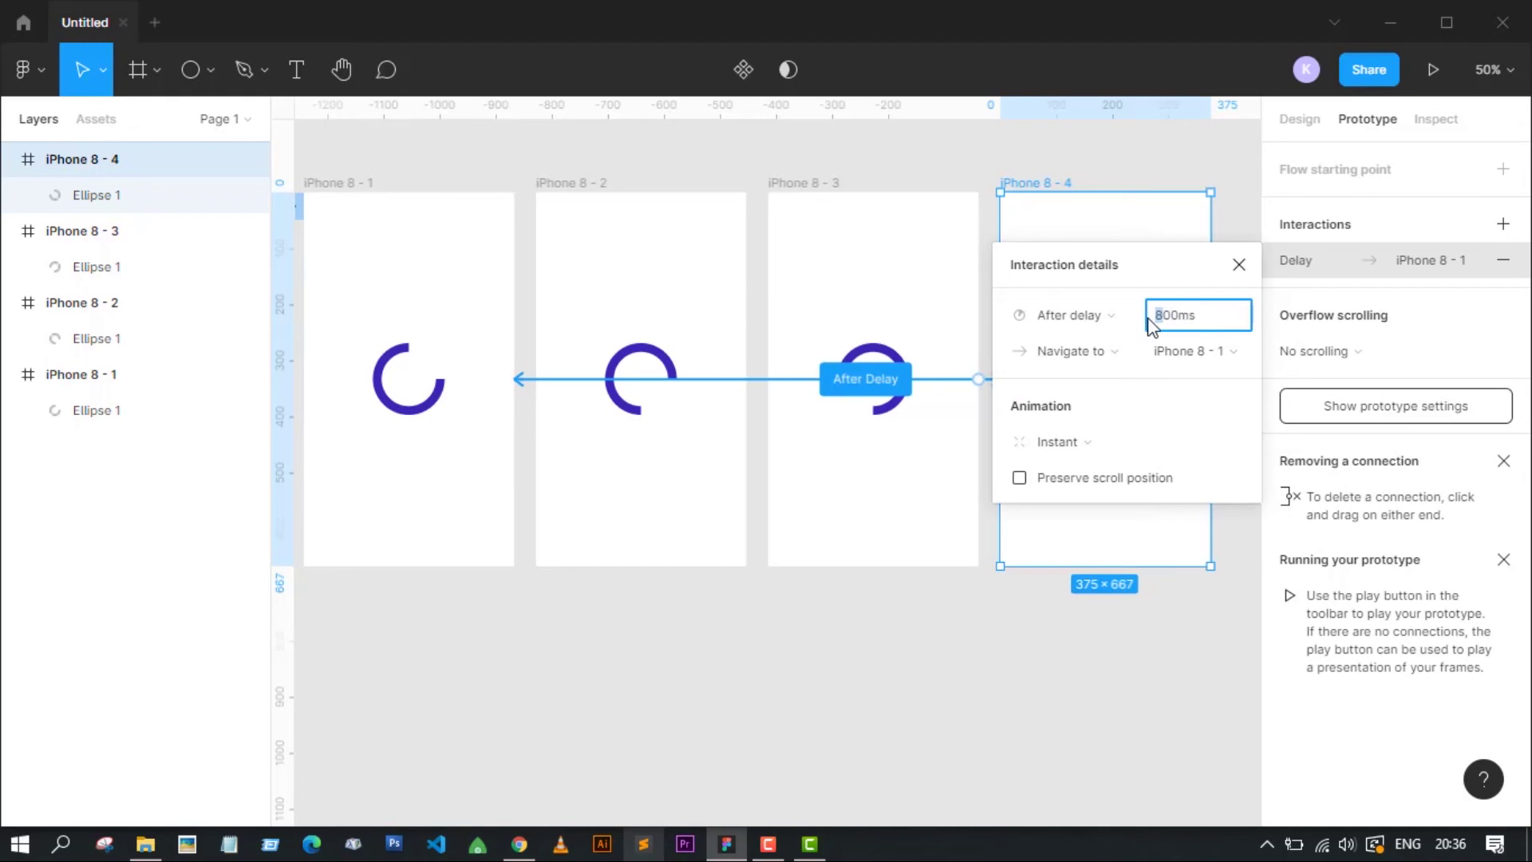
{"action": "type", "text": "3"}
{"action": "key", "text": "Return"}
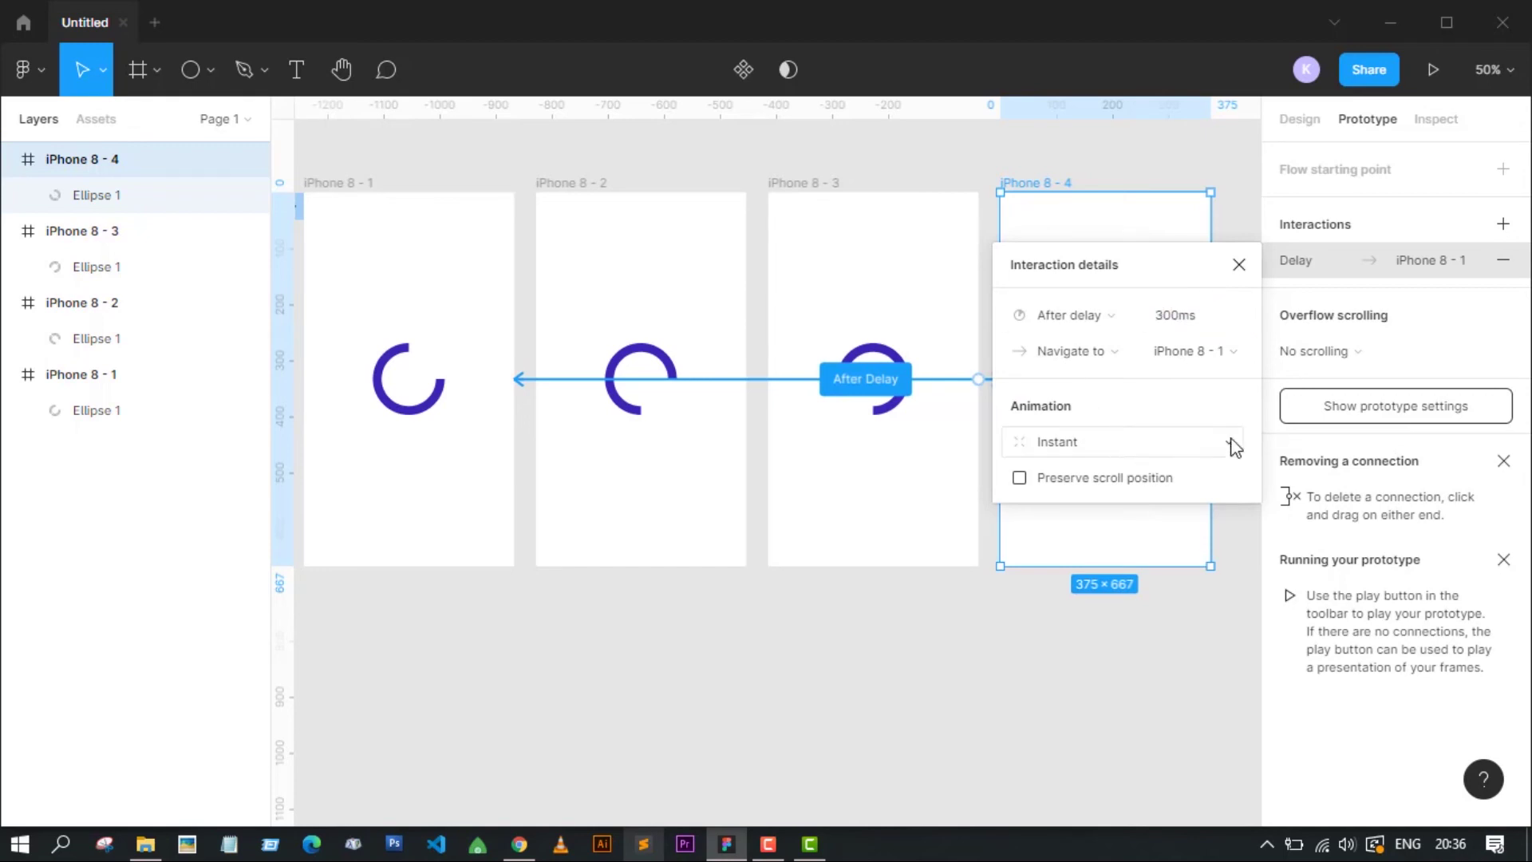
{"action": "left_click", "coordinate": [997, 168]}
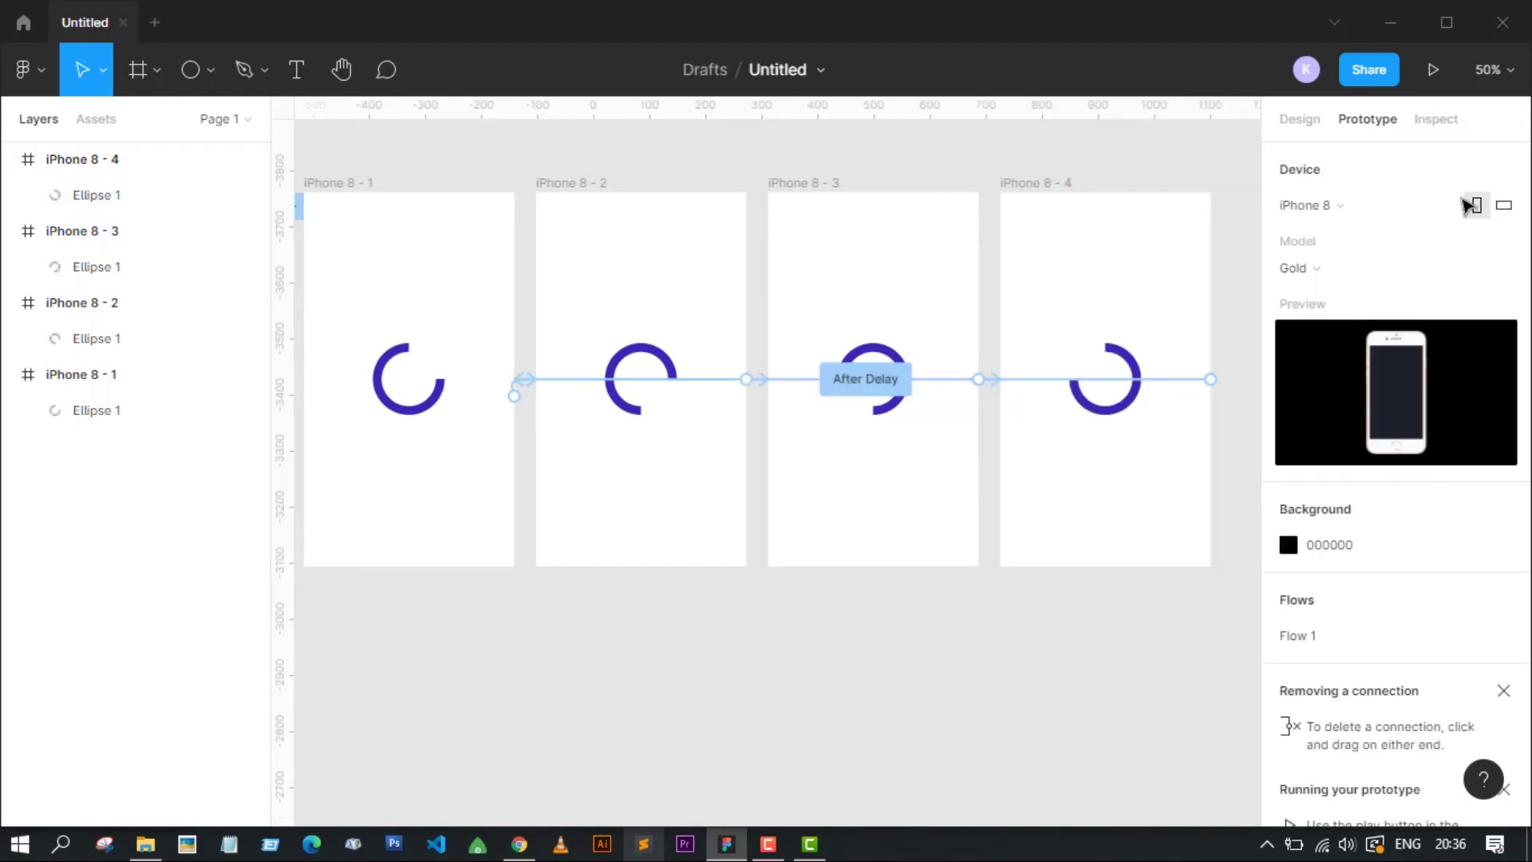
Select iPhone 8 - 1 and launch the prototype player with Play.
{"action": "left_click", "coordinate": [362, 187]}
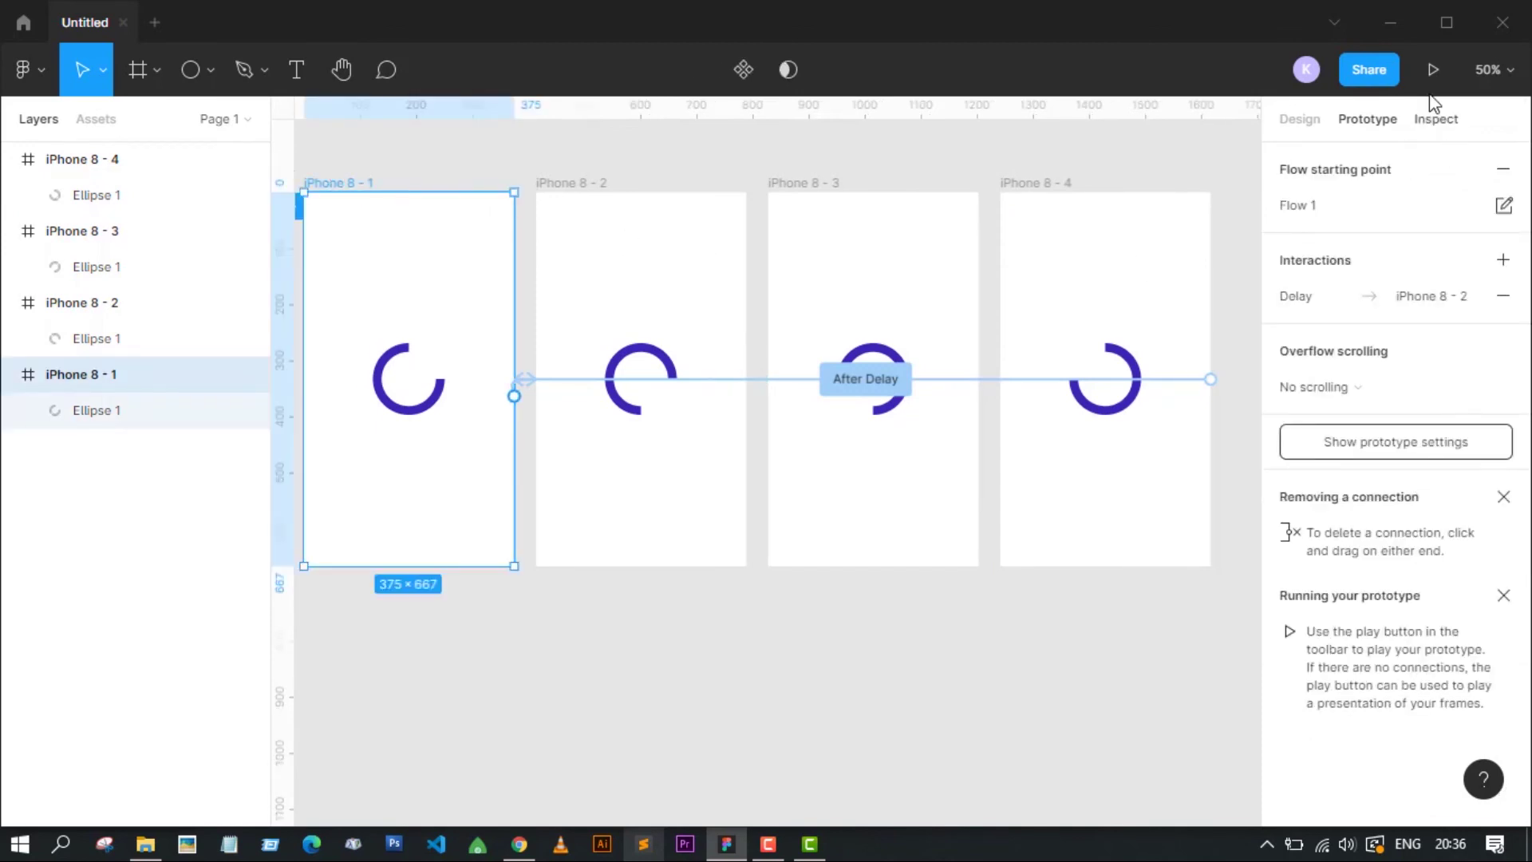
{"action": "left_click", "coordinate": [1430, 73]}
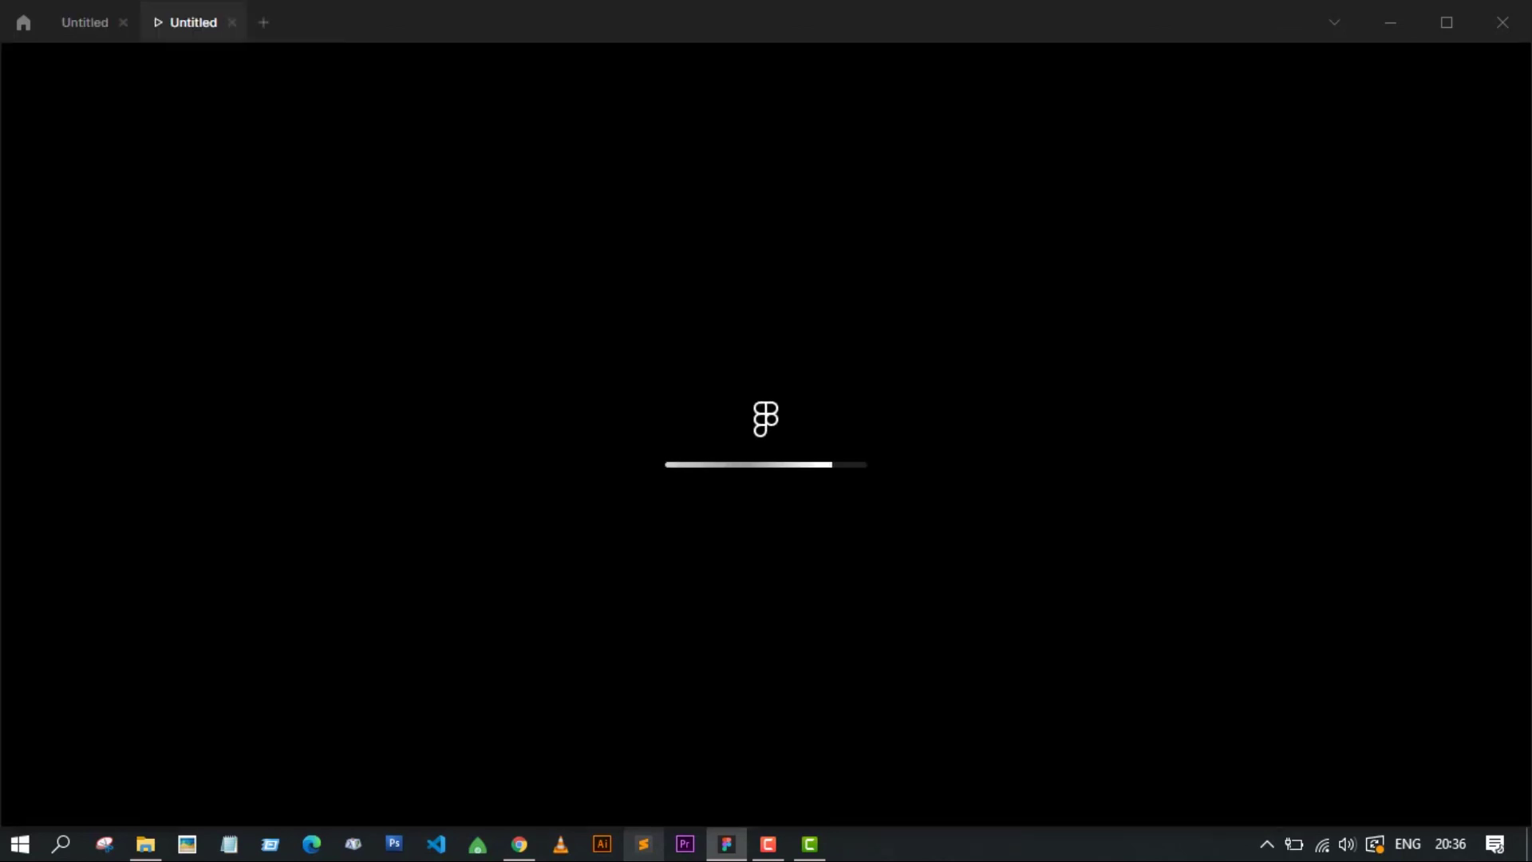